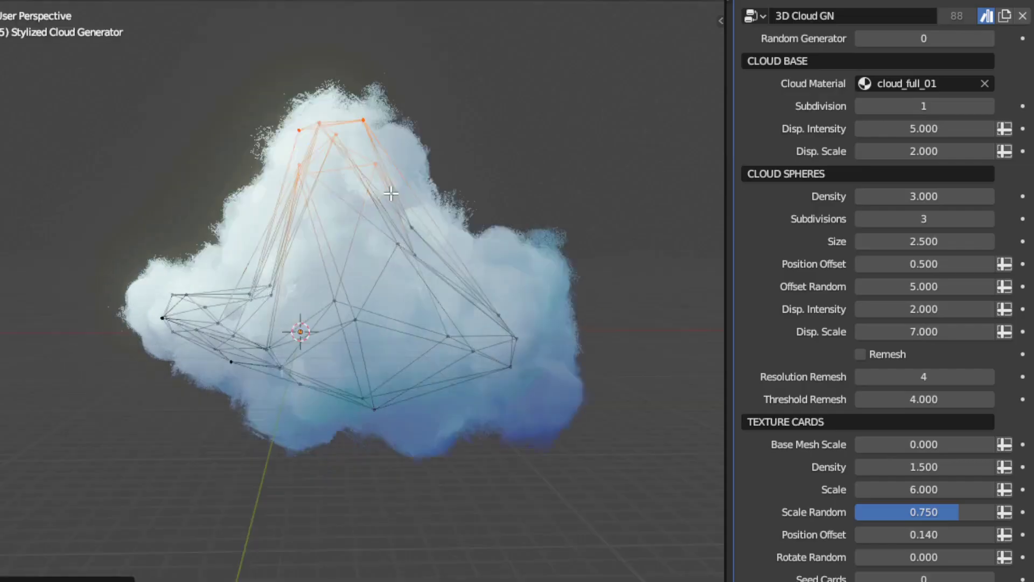
- Swap the spiral splash's liquid to a different material
left_click(989, 38)
left_click(990, 38)
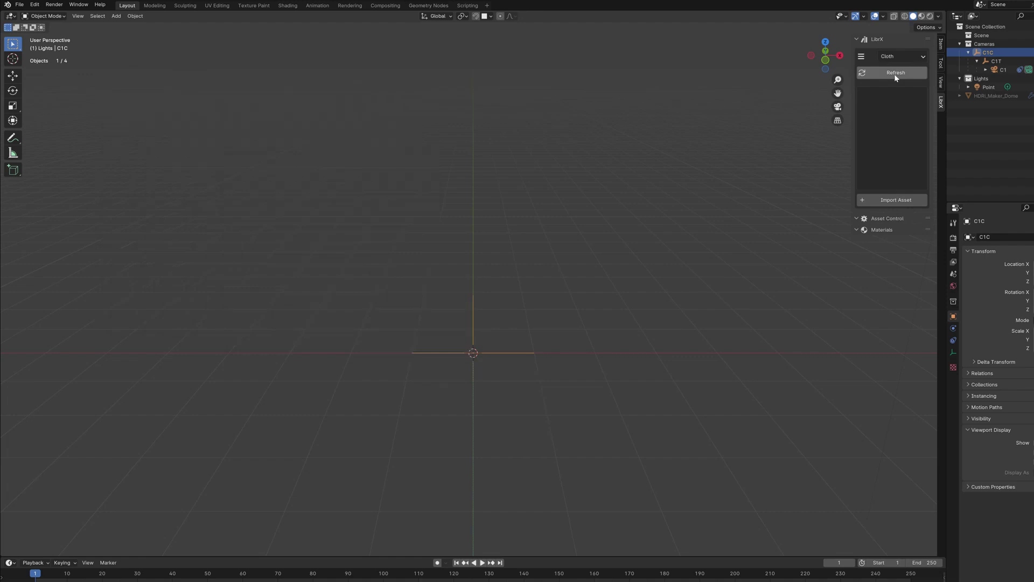
- Load the LibrX Cloth previews and browse the cloth and Curtains asset grids
left_click(895, 76)
left_click(904, 142)
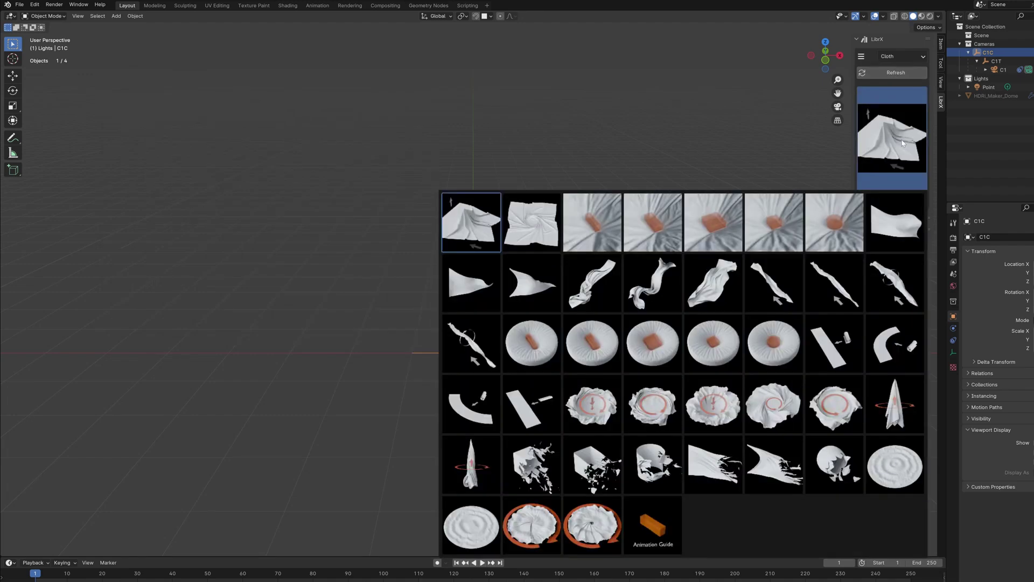
left_click(903, 143)
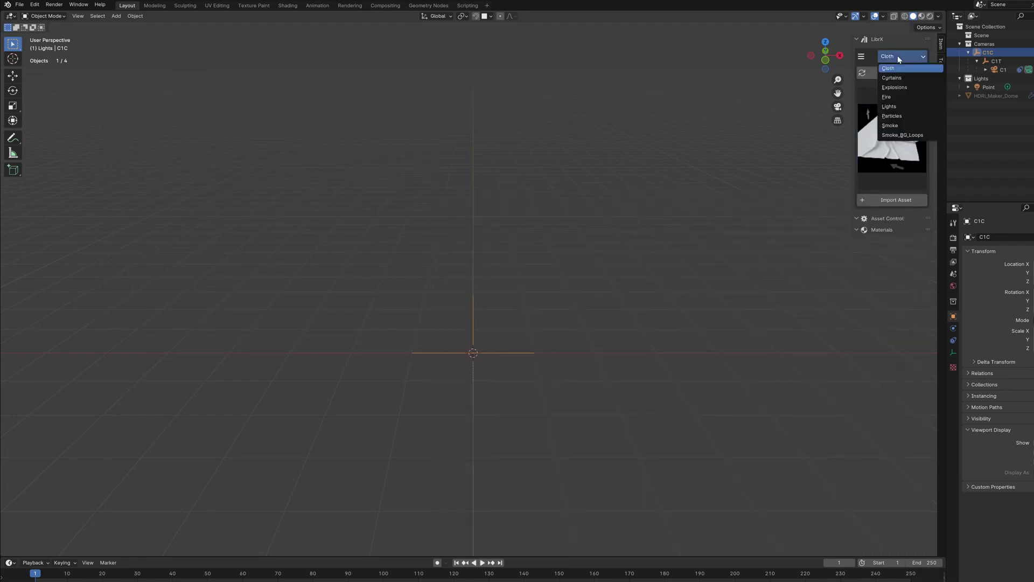
left_click(892, 77)
left_click(893, 124)
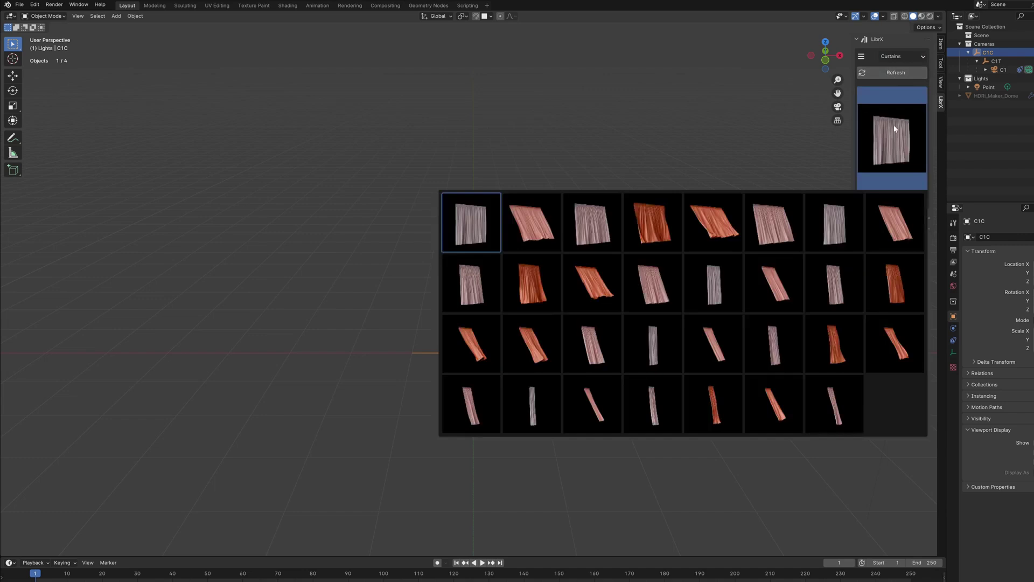
- Browse the Explosions asset grid and turn the particle torus red
left_click(903, 56)
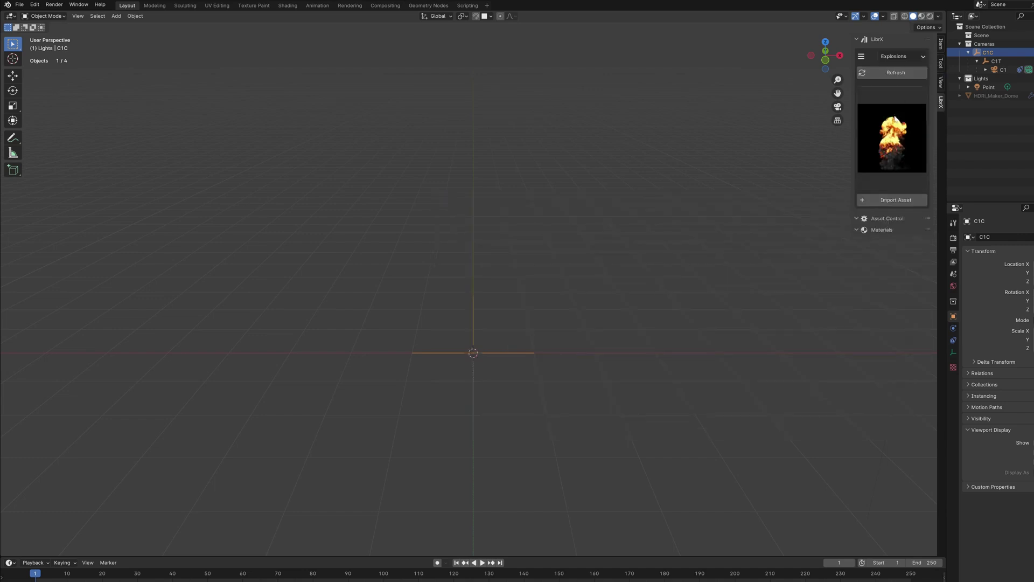
left_click(894, 123)
left_click(894, 127)
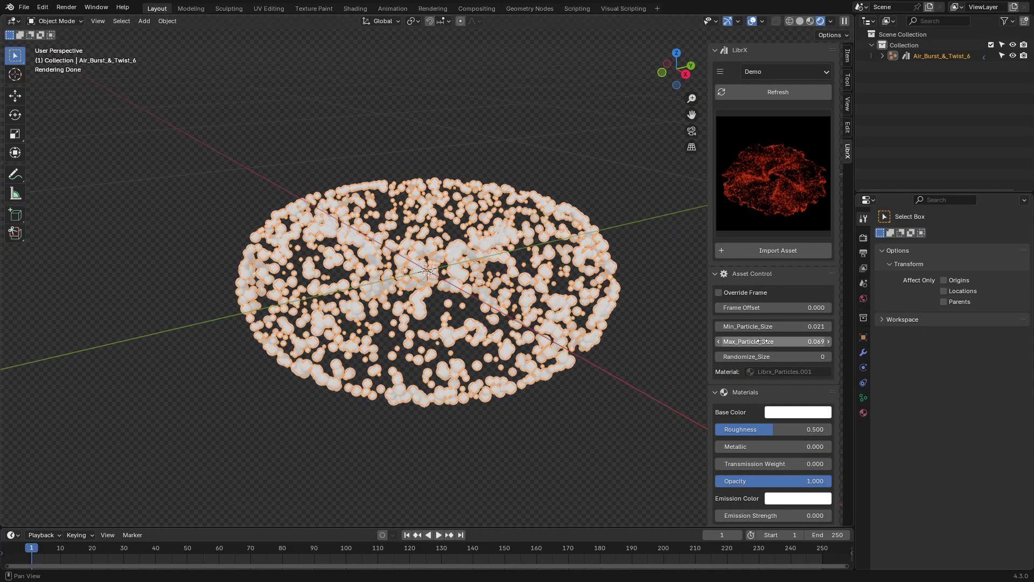
left_click(797, 409)
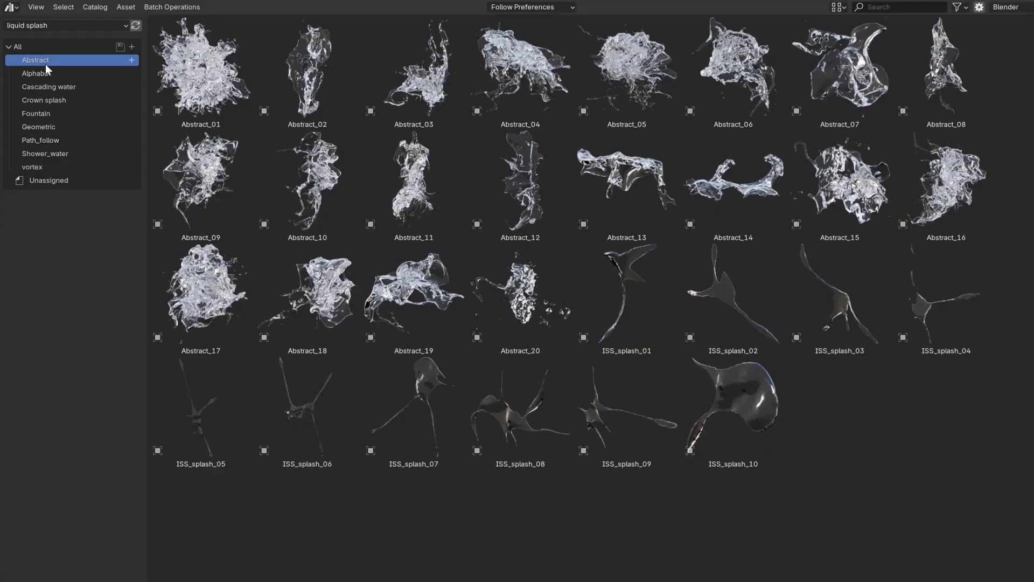
- Browse the Alphabet, Cascading water, Crown, Fountain, Geometric, Path_follow, Shower_water and vortex catalogs
left_click(42, 75)
left_click(42, 87)
left_click(38, 99)
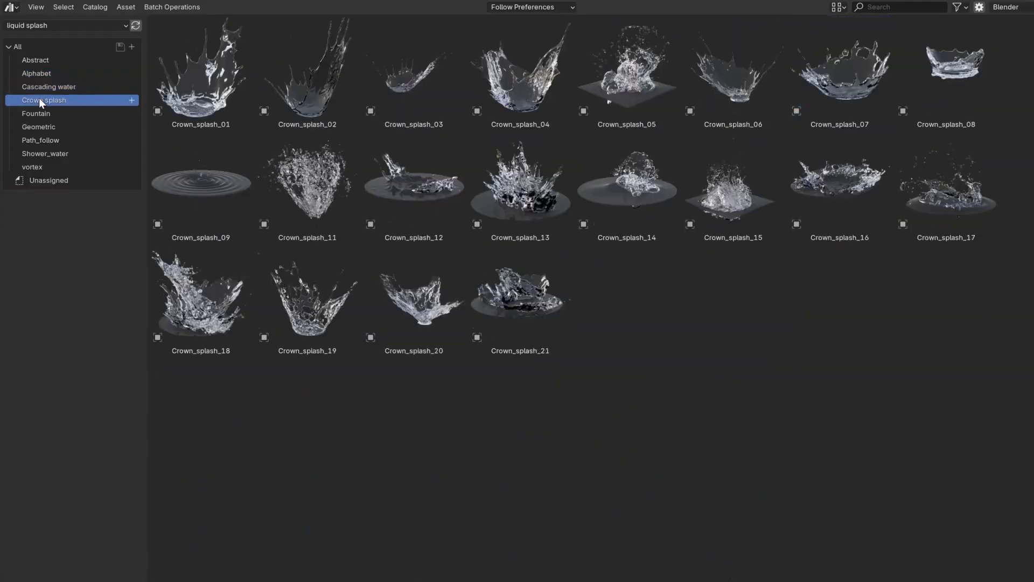
left_click(37, 113)
left_click(36, 126)
left_click(36, 139)
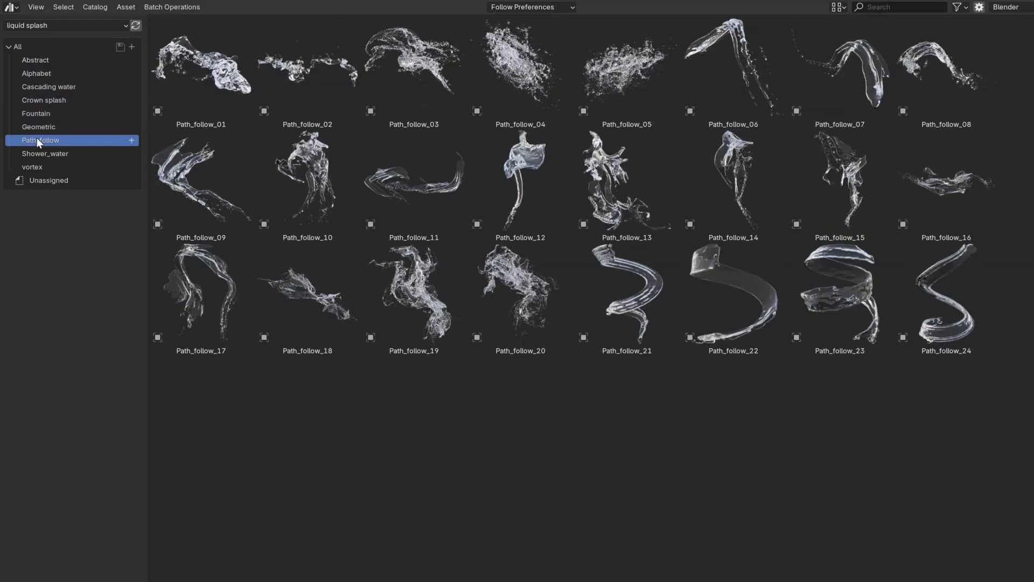
left_click(41, 154)
left_click(39, 167)
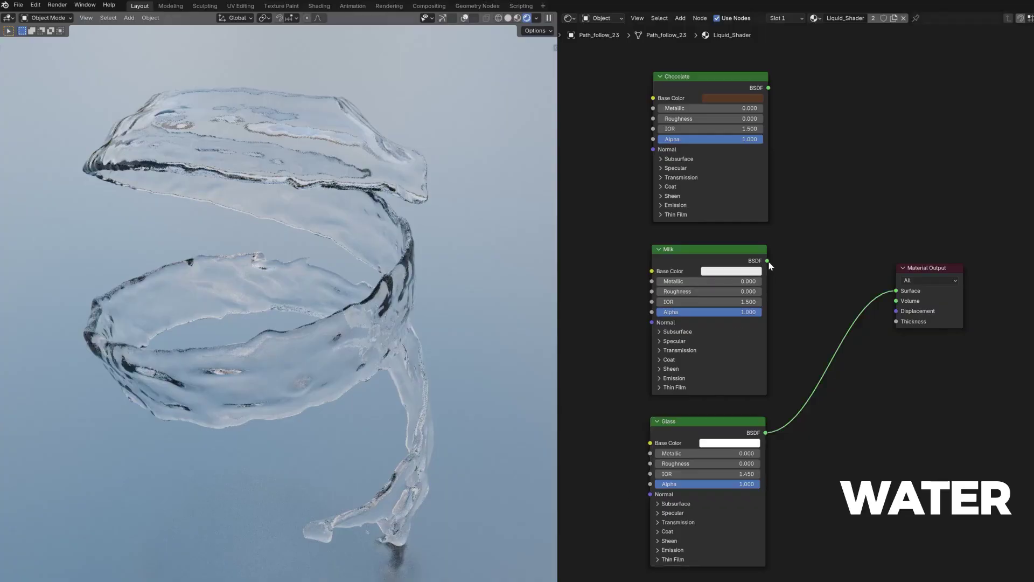
- Render the spiral splash as milk, then as chocolate
left_click_drag(768, 262, 894, 291)
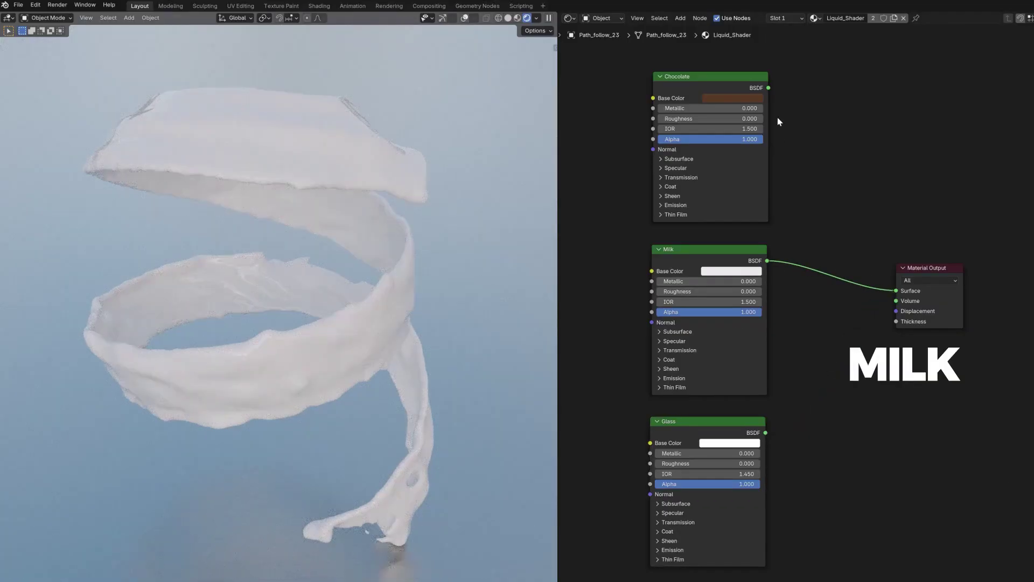
left_click_drag(796, 132, 895, 291)
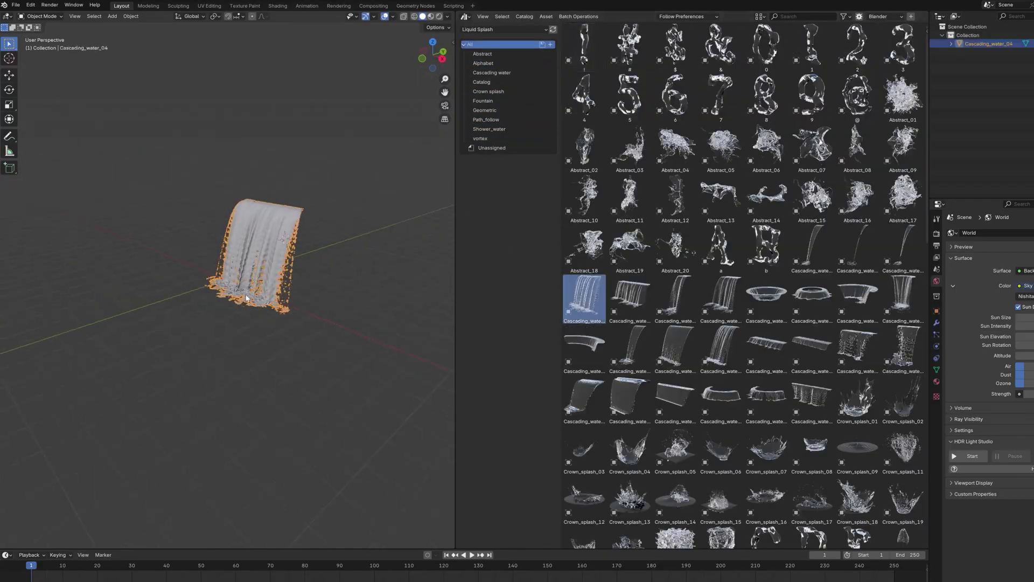
scroll(247, 298, "up", 4)
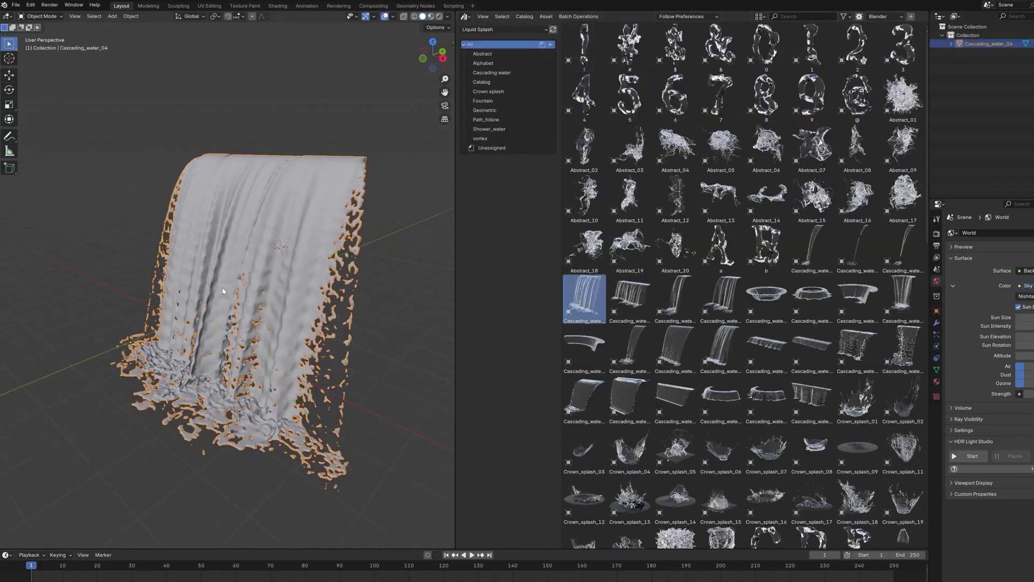
- Preview a waterfall asset rendered, delete it, and drag alphabet letters into the viewport
key("z")
key("z")
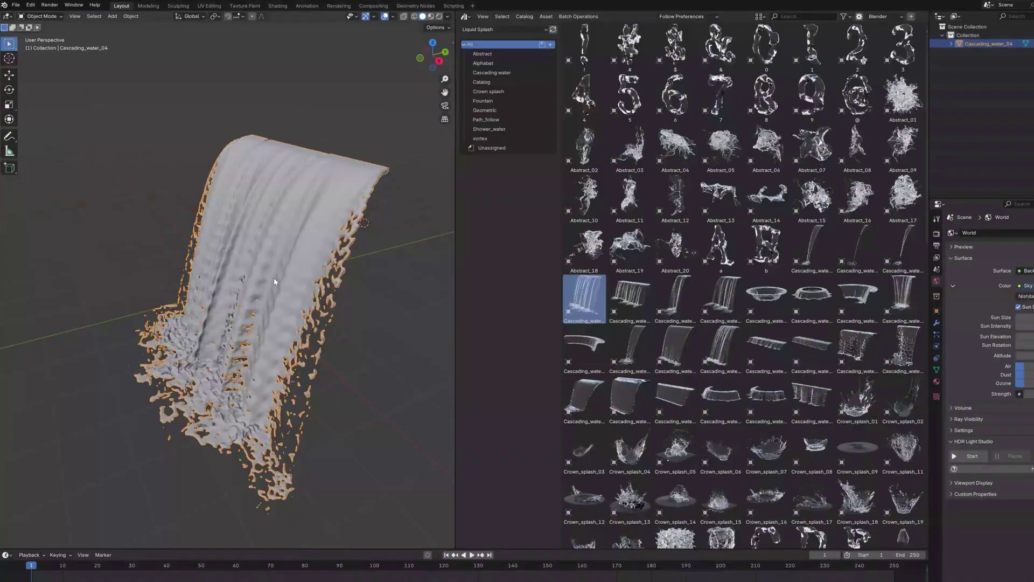
key("Delete")
scroll(781, 303, "down", 8)
left_click_drag(584, 434, 221, 280)
key("z")
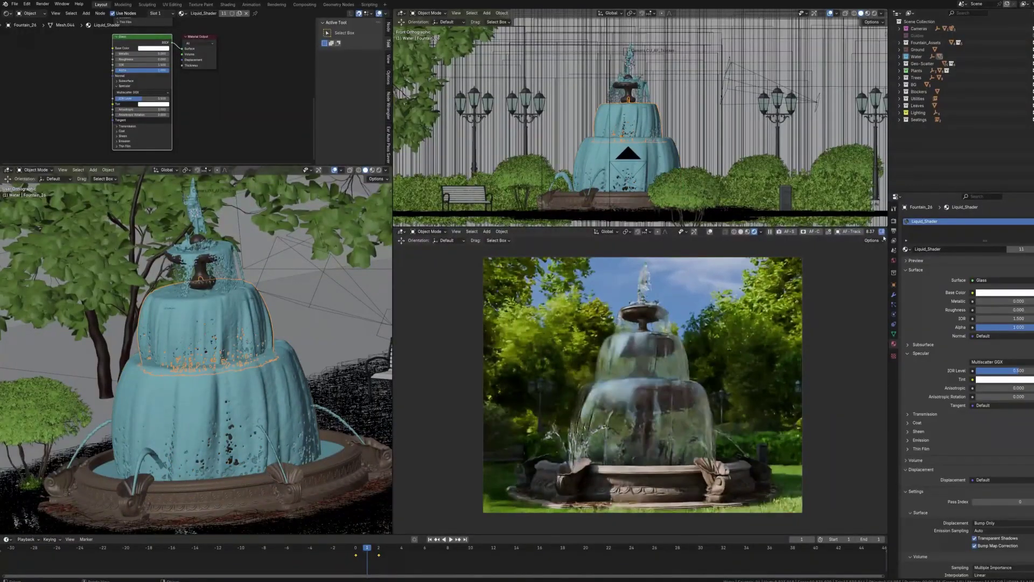
- Orbit the rendered view toward the fountain and maximise the viewport
middle_click_drag(884, 238, 646, 413)
key("ctrl+alt+space")
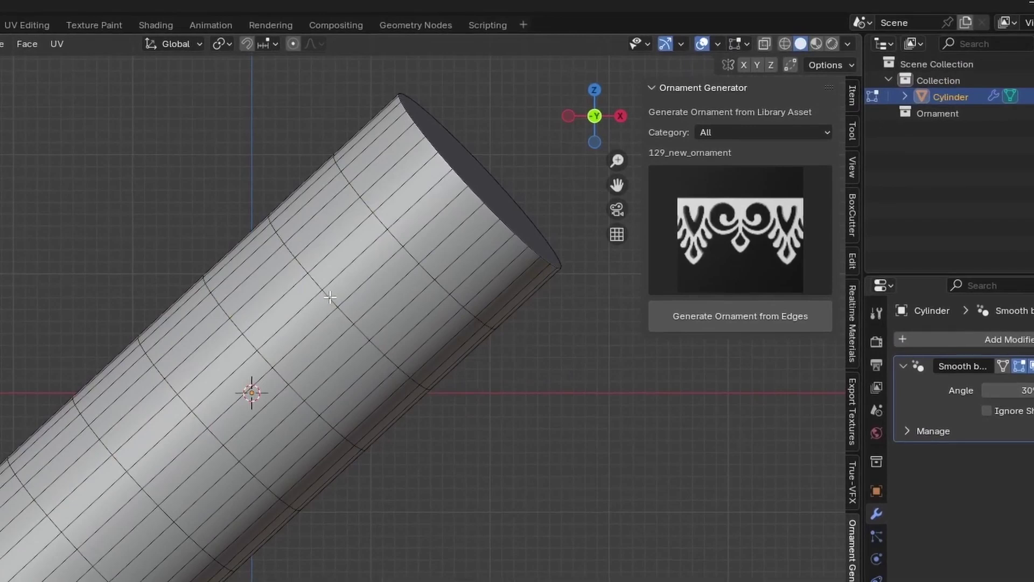
- Generate a 134_2_arabeska_celosia_no_back ornament band along the cylinder's edges
left_click(762, 202)
left_click(670, 371)
left_click(737, 336)
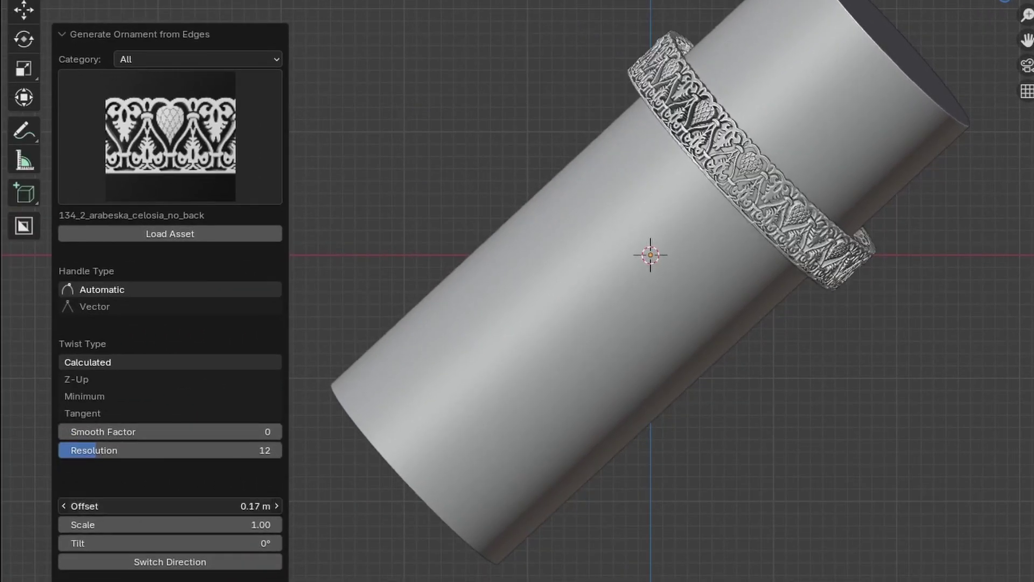
- Scale the ornament band to 2.62, shift its offset, and tilt it
left_click_drag(90, 525, 140, 524)
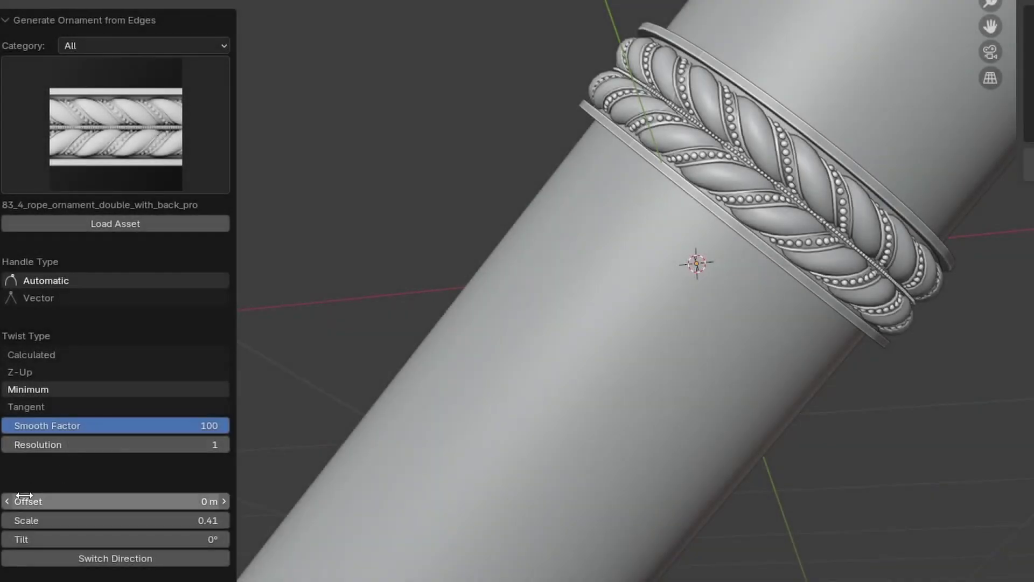
left_click_drag(24, 495, 37, 495)
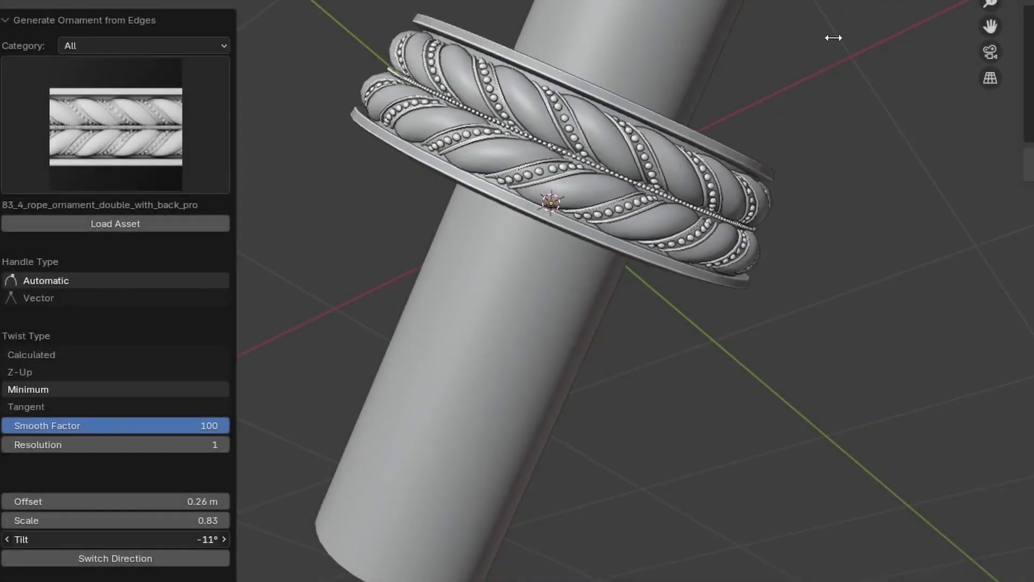
left_click_drag(831, 34, 370, 339)
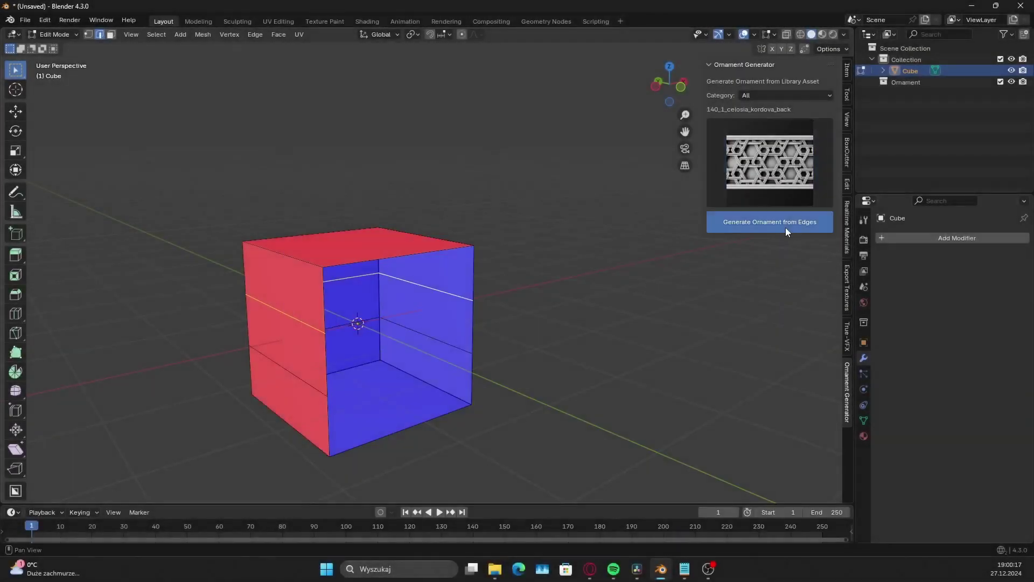
- Generate and resize an ornament along the cube's edges, inspecting it from side and top
left_click(785, 227)
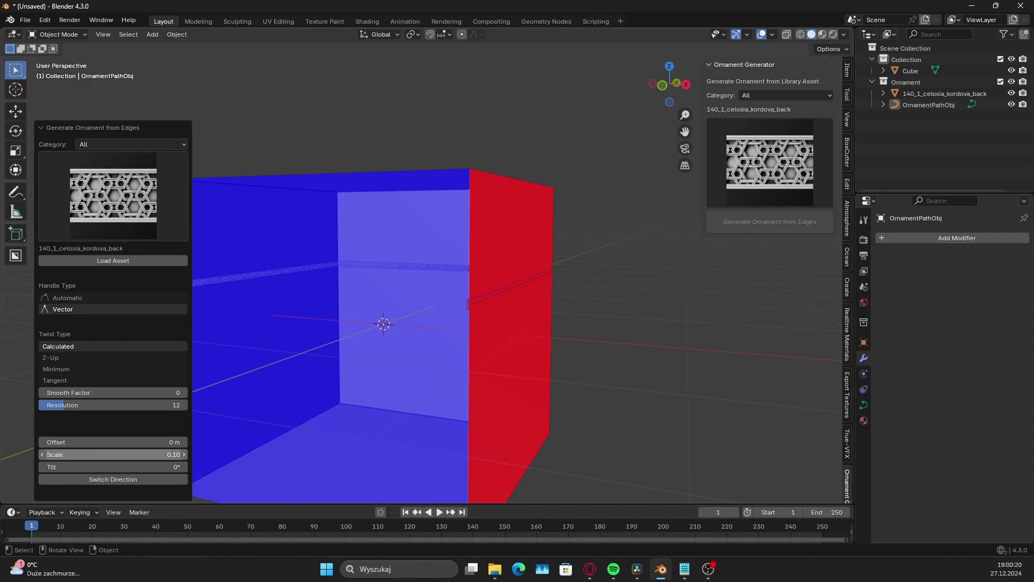
mouse_move(114, 454)
left_mouse_down()
mouse_move(145, 454)
mouse_move(130, 454)
left_mouse_up()
left_click(774, 34)
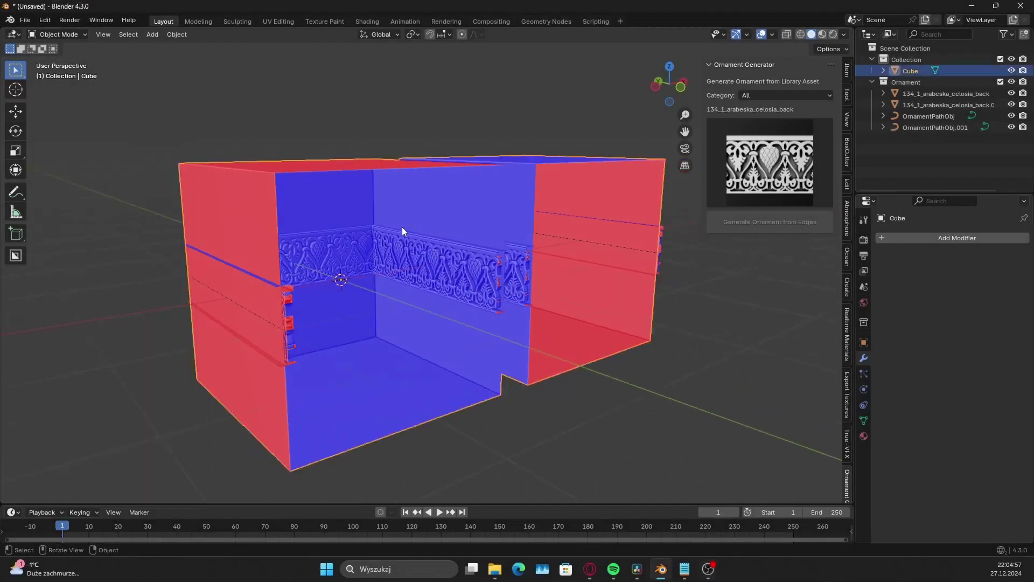
middle_click_drag(402, 228, 415, 202)
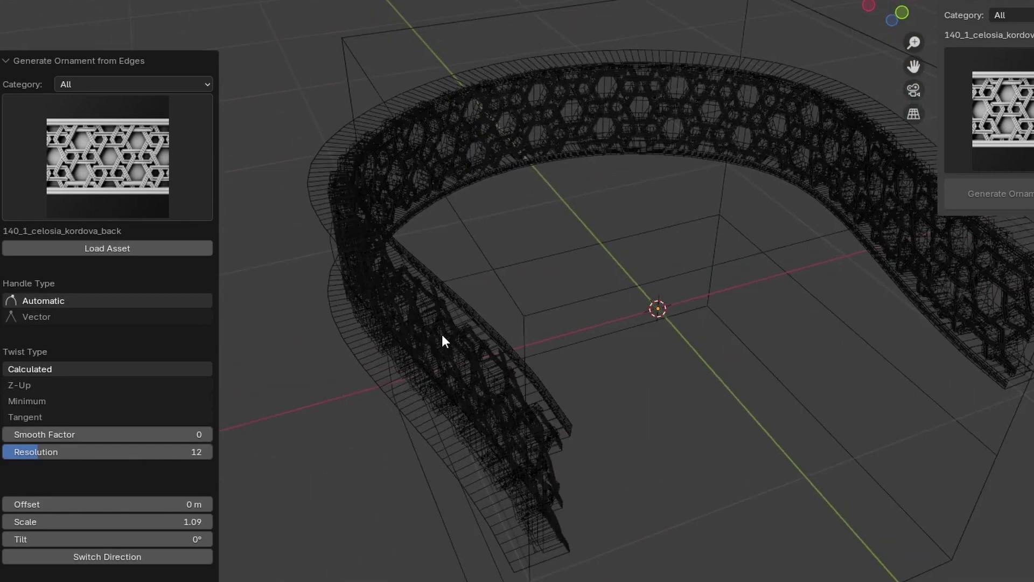
middle_click_drag(442, 335, 980, 282)
- Build a sharp-cornered lattice ornament along a Suzanne edge loop and adjust its twist
left_click(45, 315)
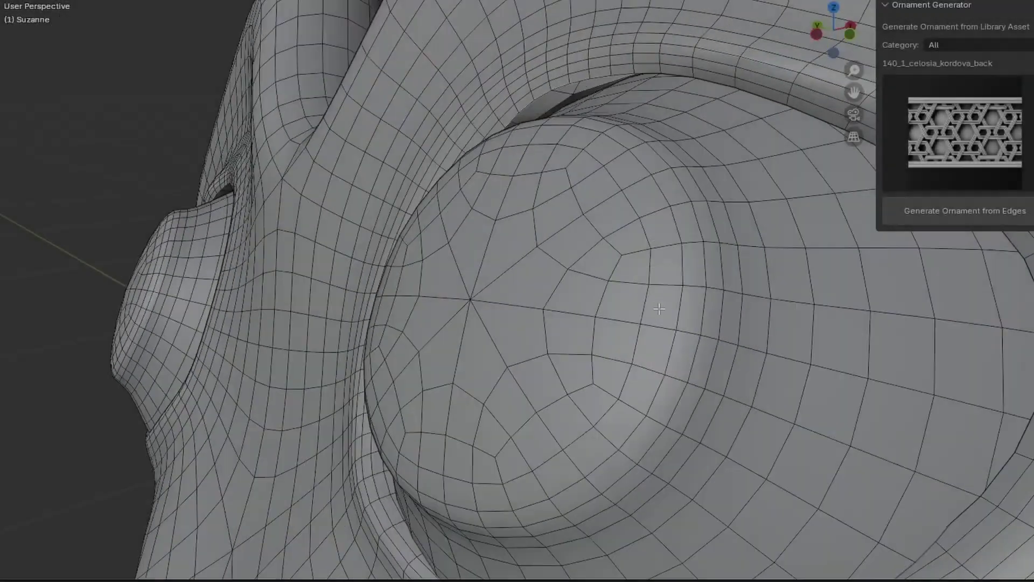
left_click(672, 300)
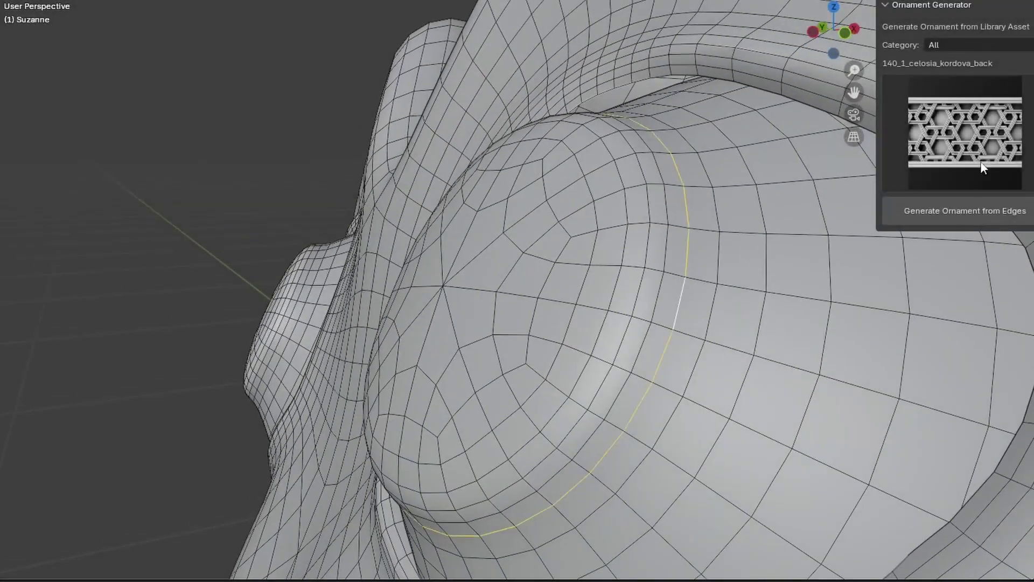
left_click(949, 209)
left_click(92, 324)
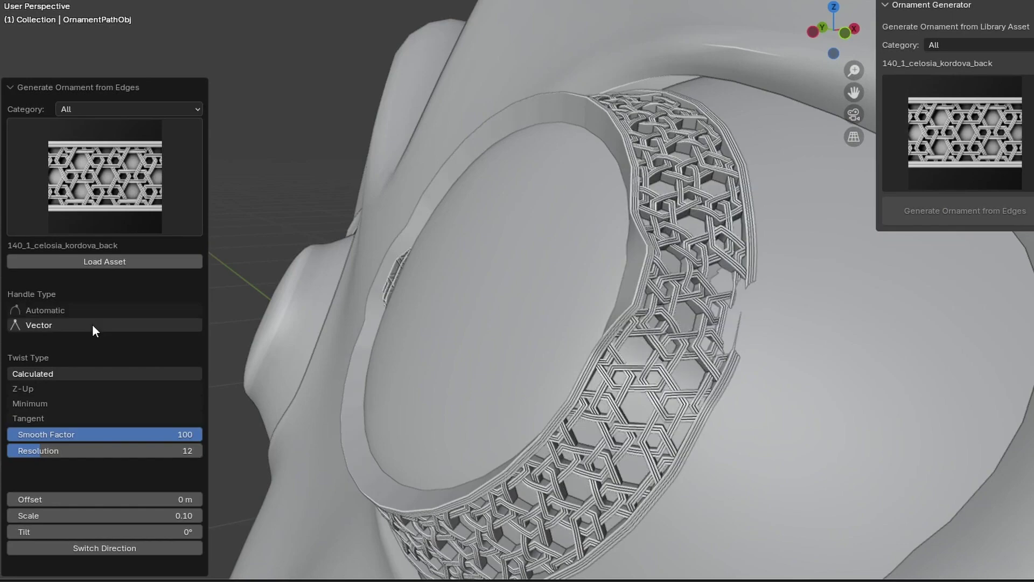
left_click(62, 404)
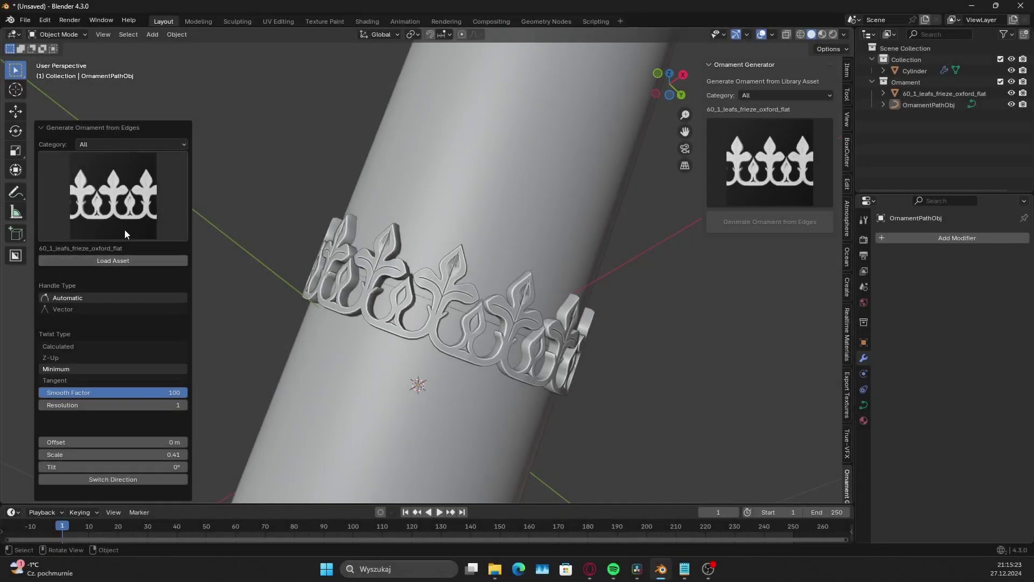
- Apply an arabeska pattern to the cylinder's ornament, then swap to 136_2_bourbon_lily
left_click(124, 229)
left_click(483, 278)
left_click(126, 217)
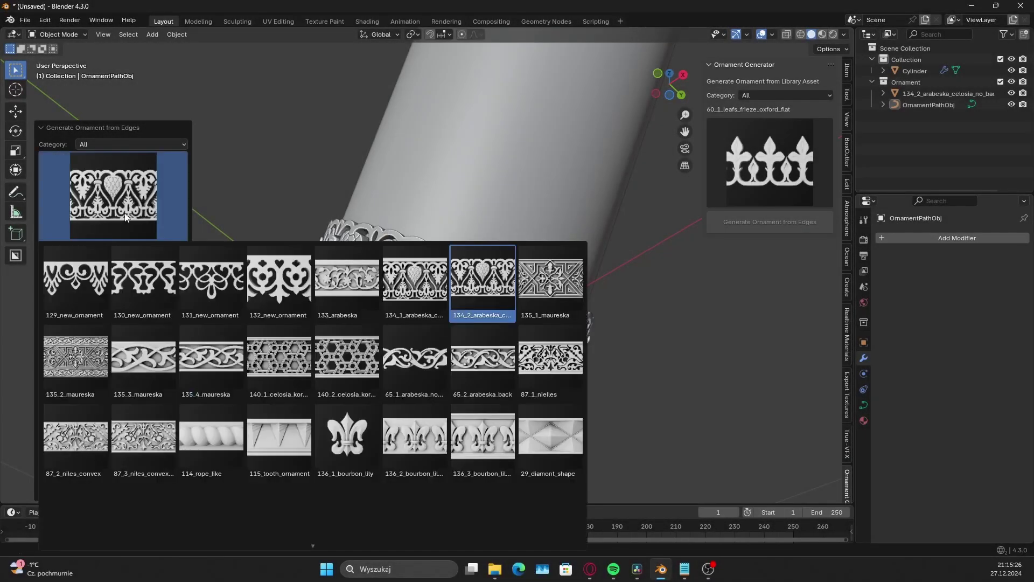
left_click(405, 452)
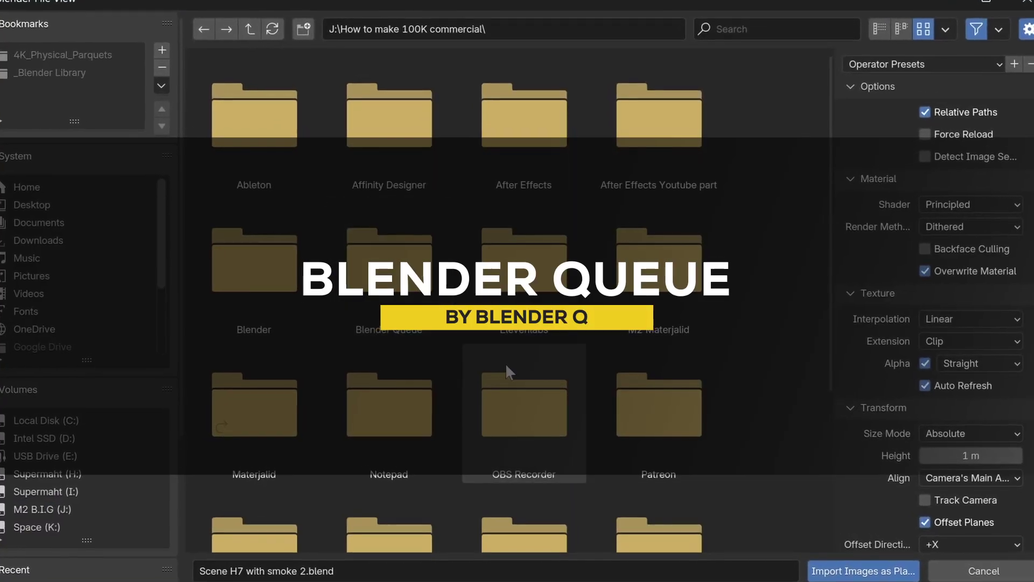
- Review the queued items' render samples and open Render Settings for All Items
scroll(505, 363, "down", 3)
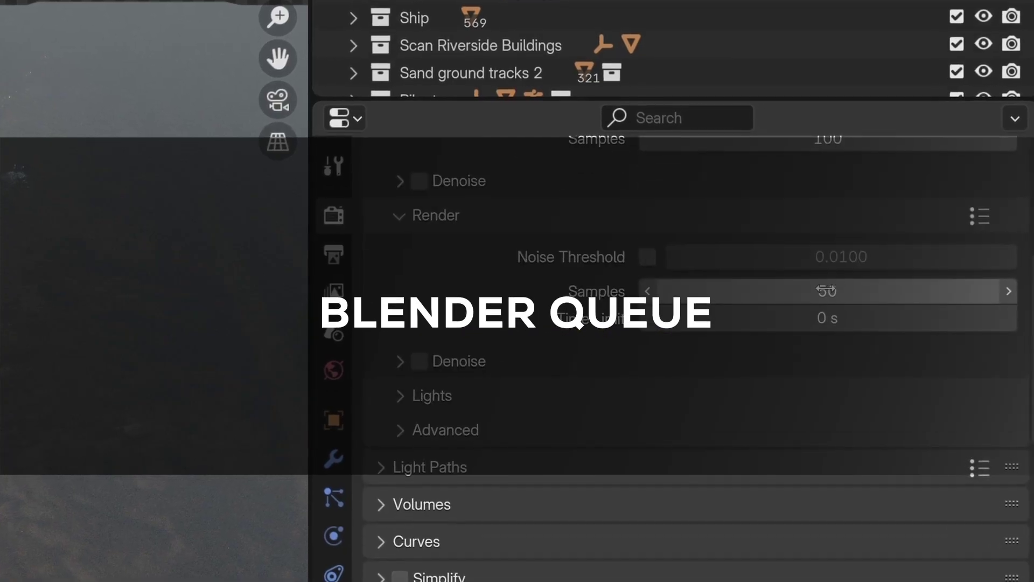
left_click(829, 291)
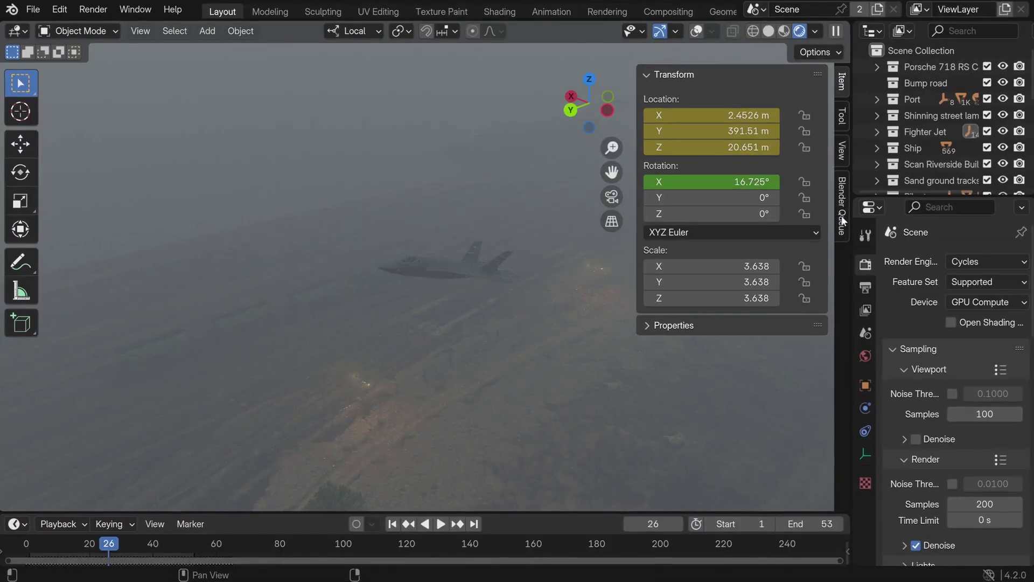
left_click(745, 424)
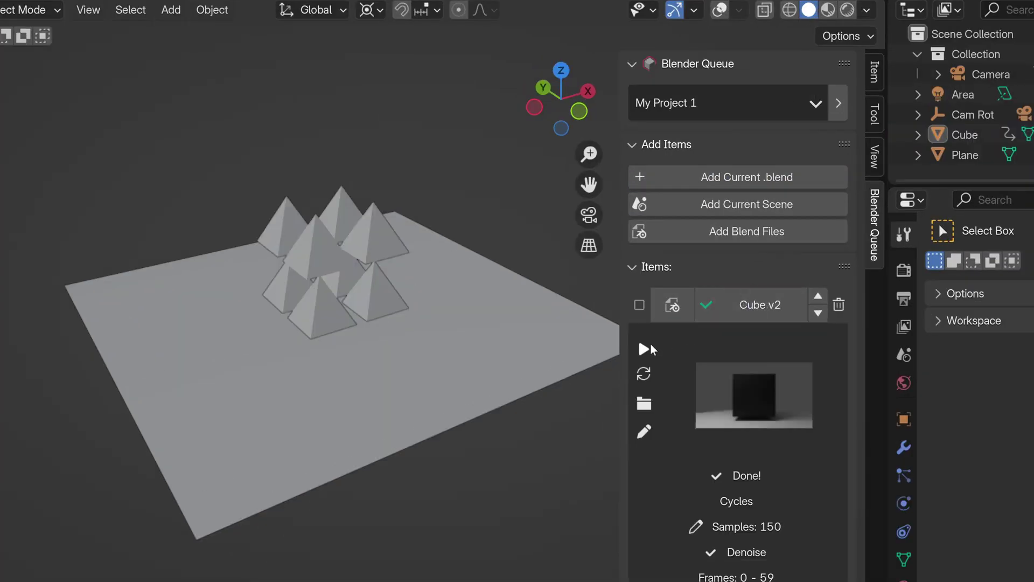
- View the finished Cube v2 render and its output folder, then start the batch render
left_click(646, 349)
left_click(643, 402)
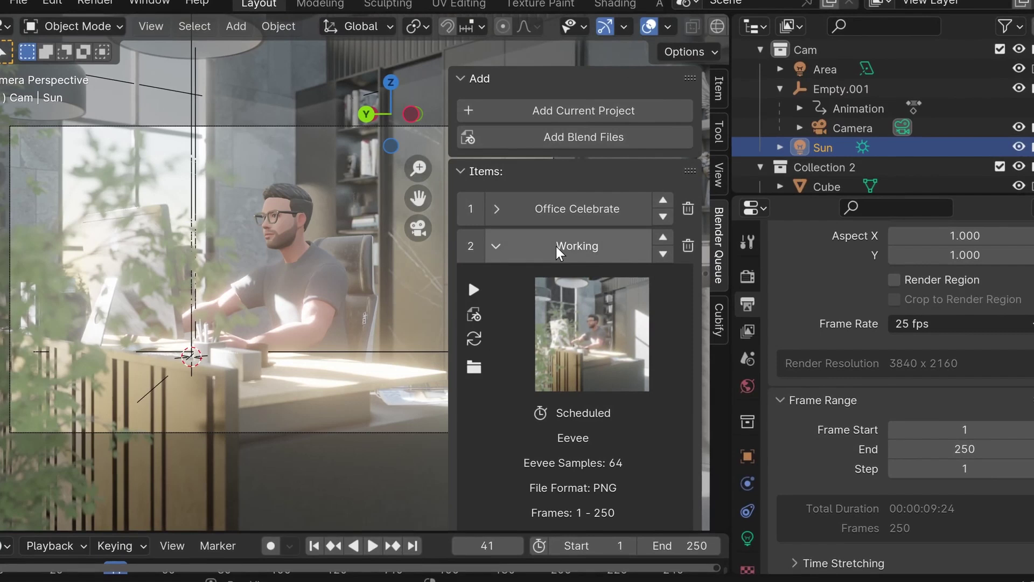
left_click(557, 249)
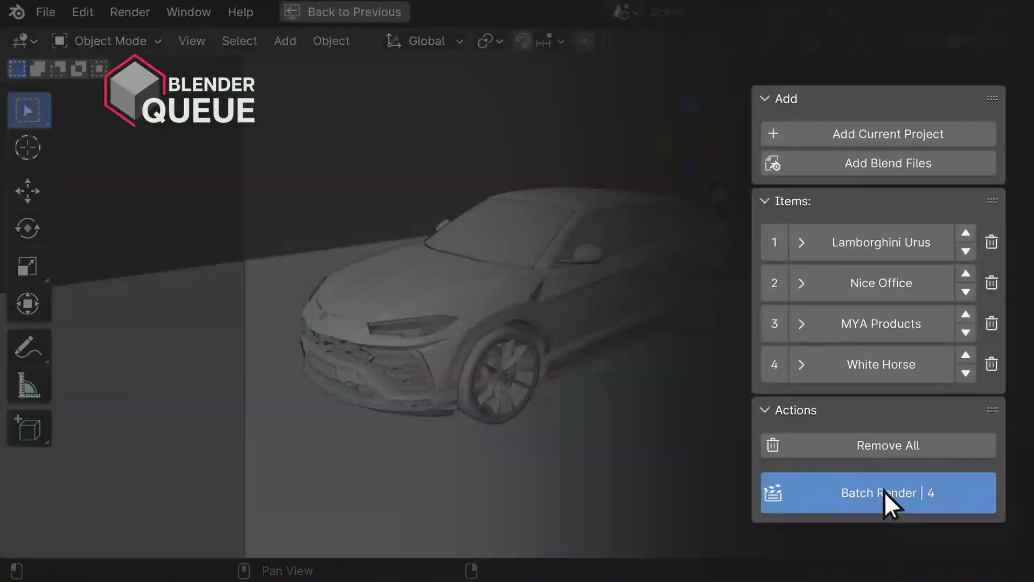
left_click(884, 488)
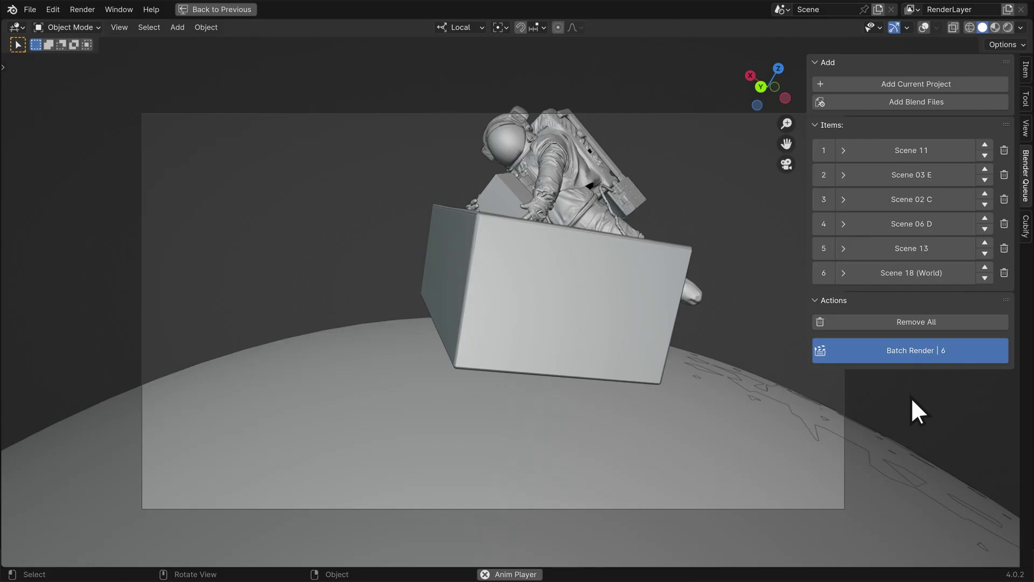
- Add the current project to the queue and open Scene 06 D's blend file and output folder
left_click(926, 86)
left_click(906, 224)
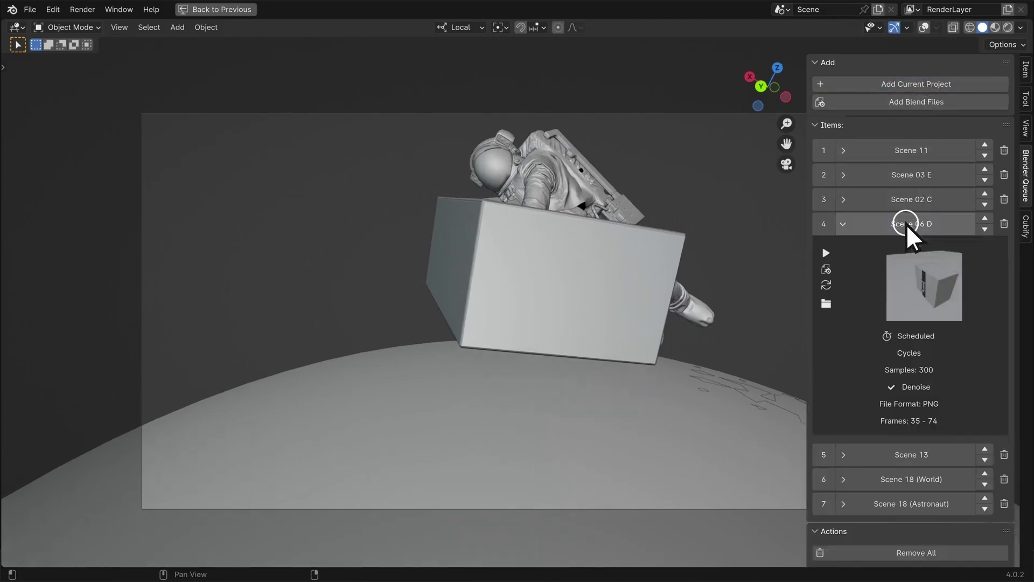
left_click(826, 269)
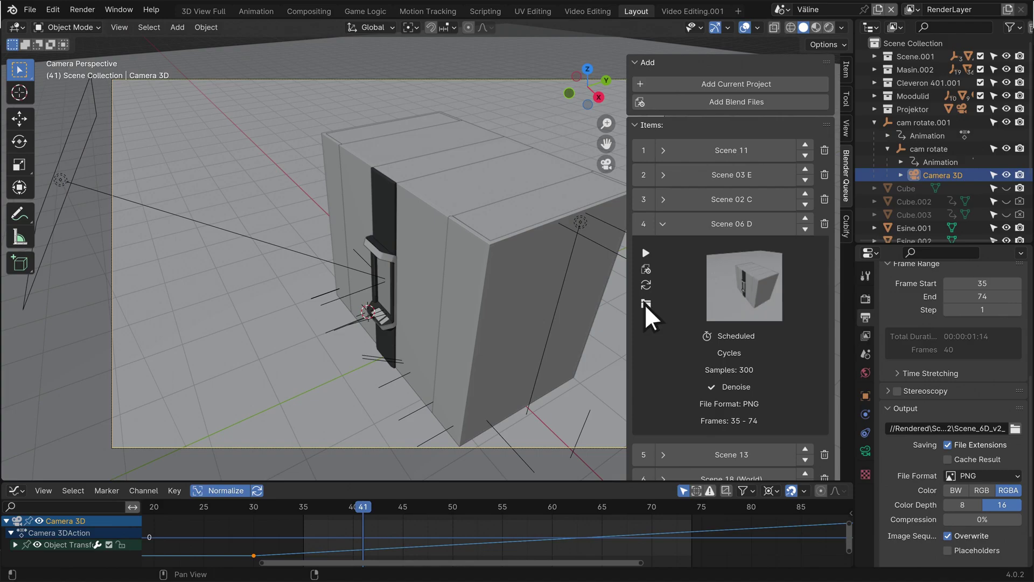
left_click(646, 303)
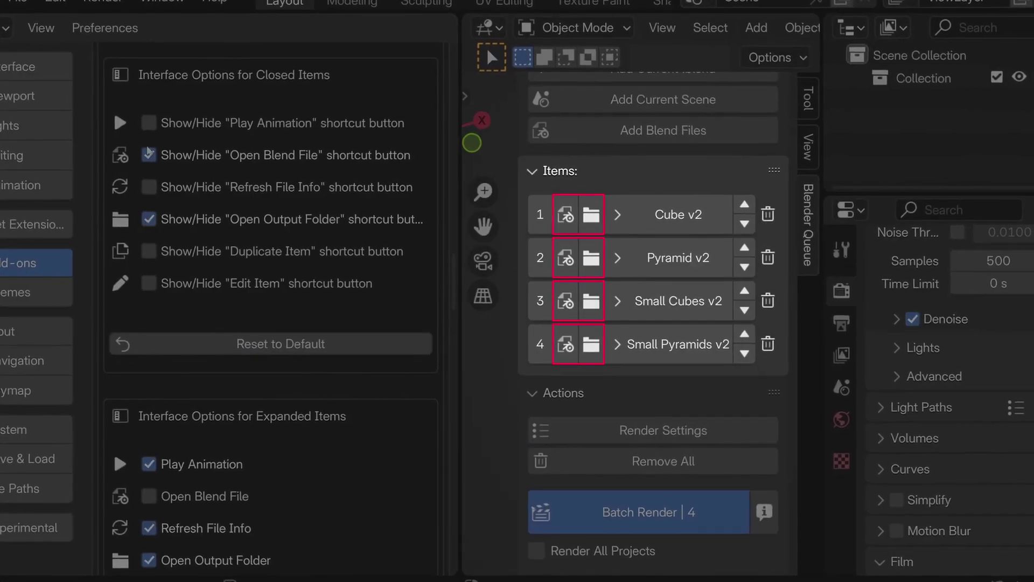
- Enable play-animation shortcuts, load Small Cubes v2, and set all items to 300 samples
left_click(148, 123)
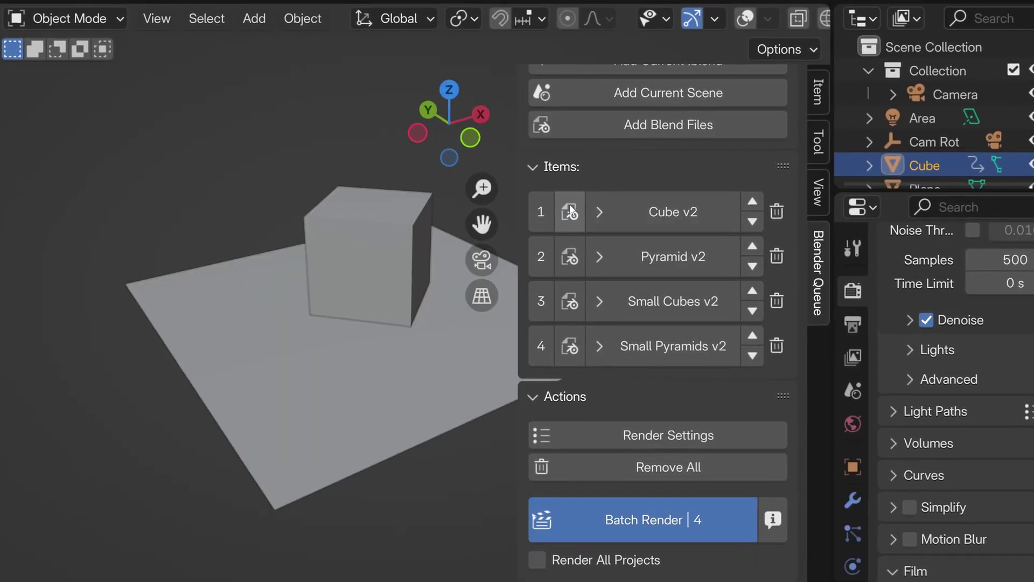
left_click(570, 300)
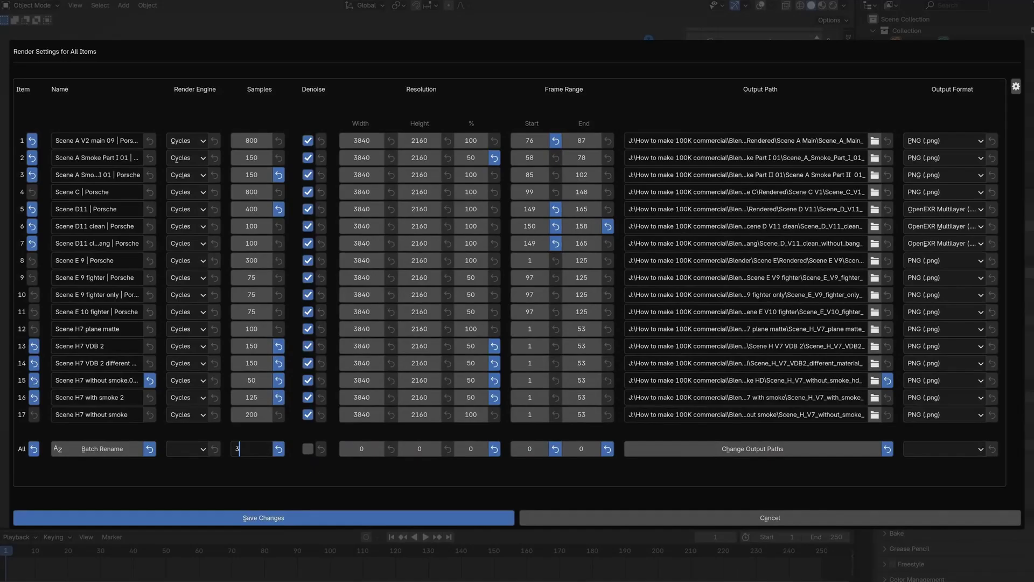
type("00")
key("Return")
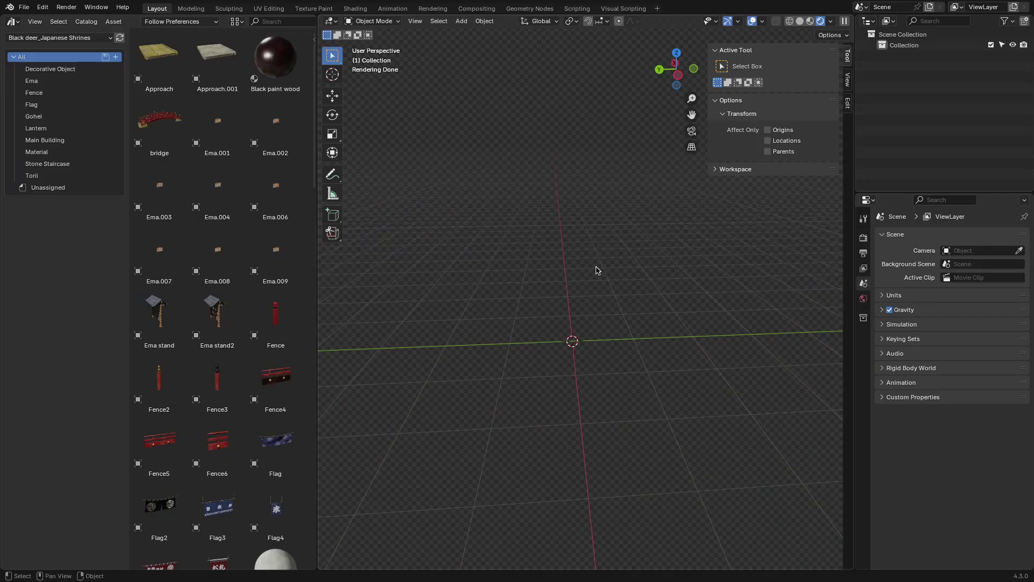
- Open the Torii catalog and place the first Torii gate in the scene
left_click_drag(313, 58, 311, 367)
left_click_drag(318, 436, 321, 477)
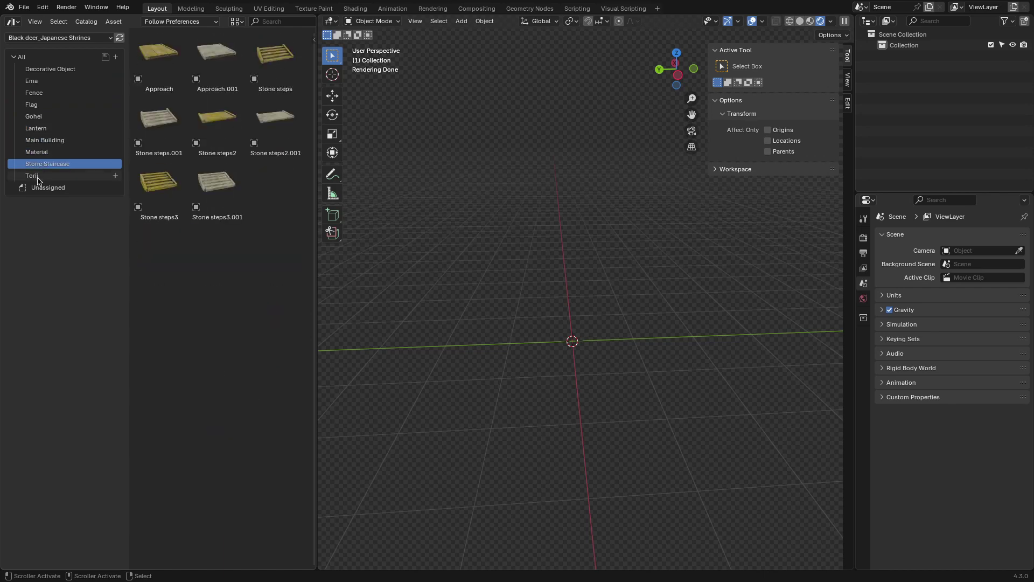
left_click_drag(574, 343, 573, 343)
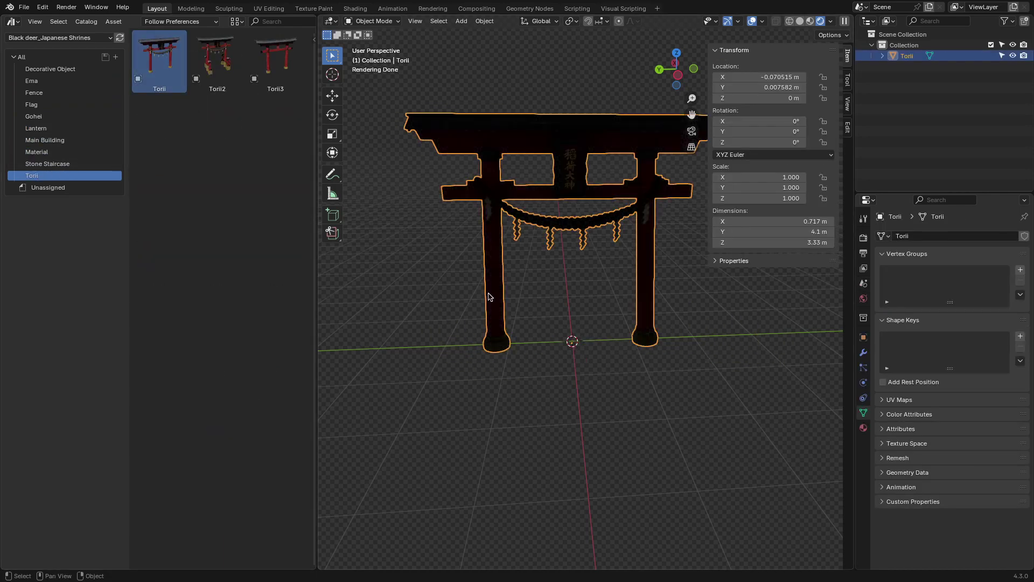
mouse_move(490, 295)
middle_mouse_down()
mouse_move(568, 302)
mouse_move(462, 395)
mouse_move(571, 315)
mouse_move(463, 328)
mouse_move(485, 301)
middle_mouse_up()
- Add the Torii2 and Torii3 gates beside the first one
left_click(224, 74)
scroll(485, 302, "down", 3)
left_click_drag(275, 59, 514, 228)
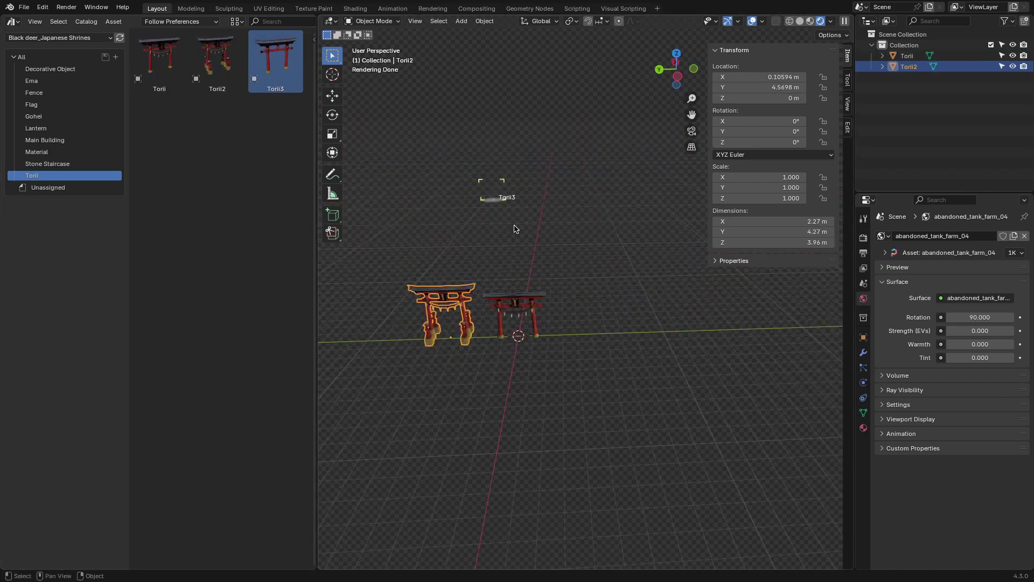
middle_click_drag(555, 327, 539, 334)
- Draw Gohei rope curve strokes across the gaps between the torii gates
key("n")
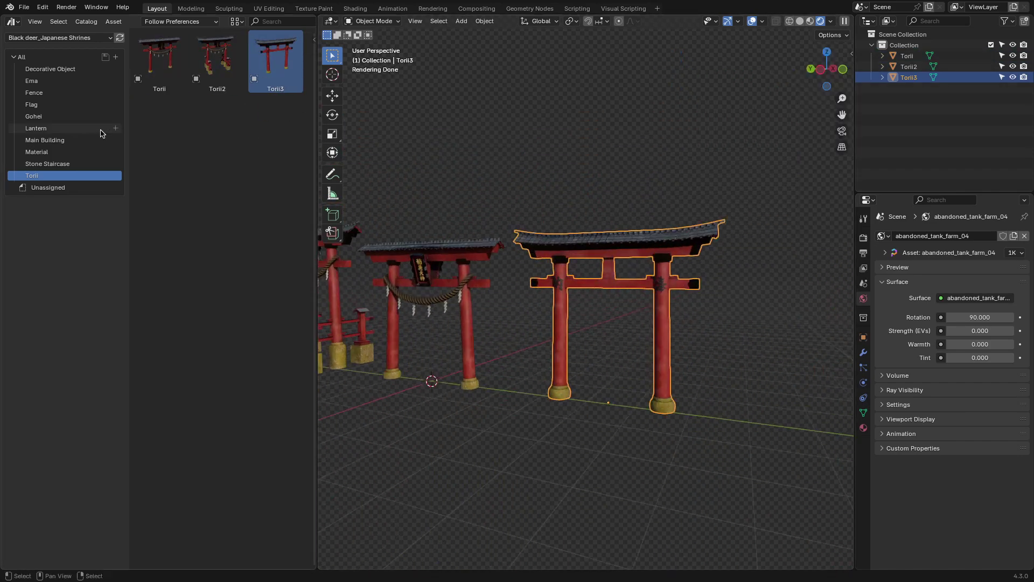
mouse_move(748, 395)
middle_mouse_down()
mouse_move(596, 354)
mouse_move(590, 369)
middle_mouse_up()
key("Tab")
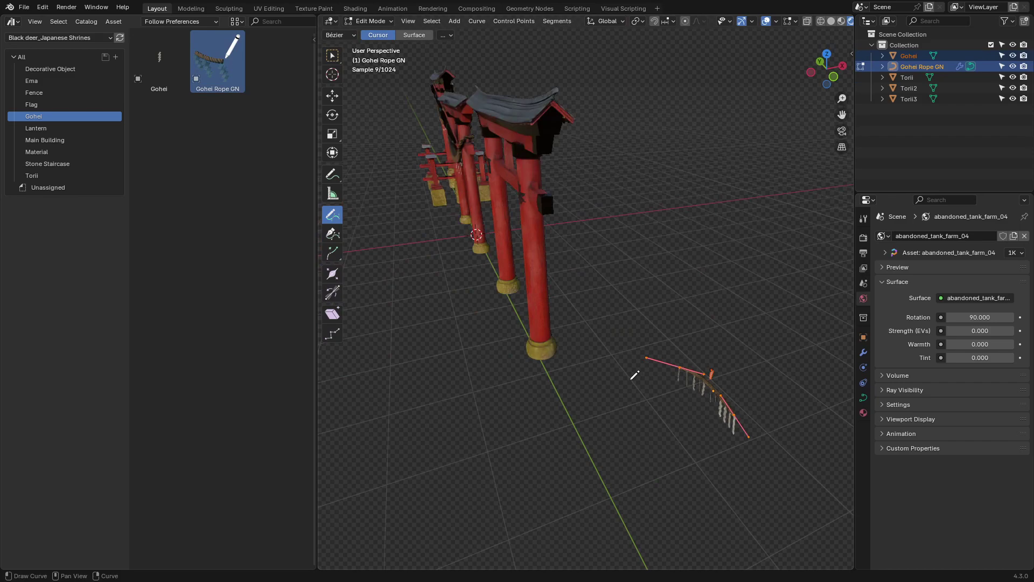
left_click_drag(612, 316, 403, 429)
mouse_move(404, 429)
middle_mouse_down()
mouse_move(642, 324)
mouse_move(560, 302)
mouse_move(542, 282)
mouse_move(726, 365)
middle_mouse_up()
left_click_drag(726, 365, 519, 398)
mouse_move(550, 390)
middle_mouse_down()
mouse_move(697, 374)
mouse_move(735, 250)
middle_mouse_up()
mouse_move(735, 250)
left_mouse_down()
mouse_move(705, 231)
mouse_move(653, 238)
left_mouse_up()
middle_click_drag(653, 237, 762, 288)
- Leave curve editing and delete the Gohei Rope GN object
scroll(762, 288, "down", 6)
key("ctrl+Tab")
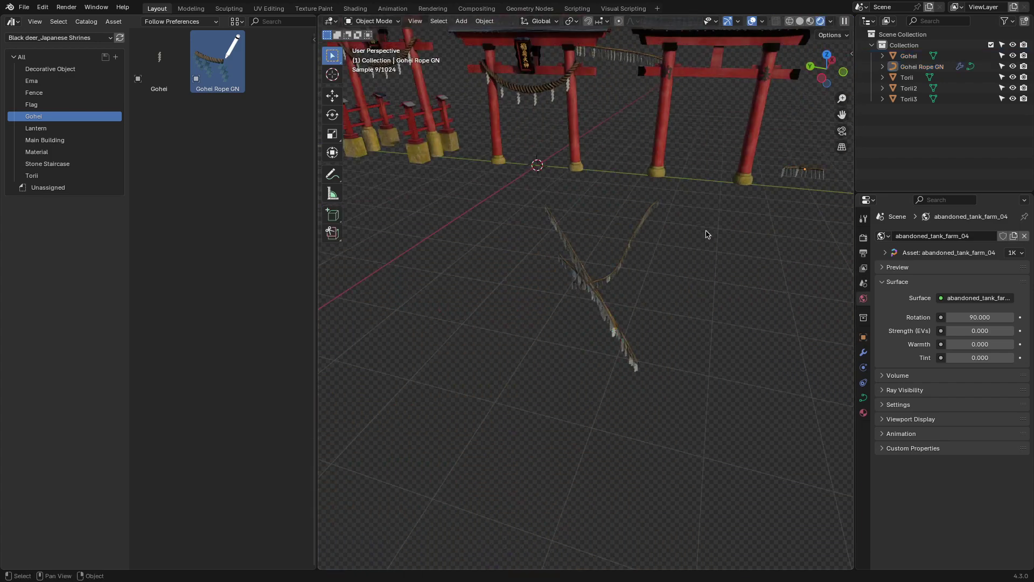
key("Delete")
scroll(616, 217, "down", 5)
- Frame the Lamp06 lantern and change its Lamp Color to green
key("KP_Decimal")
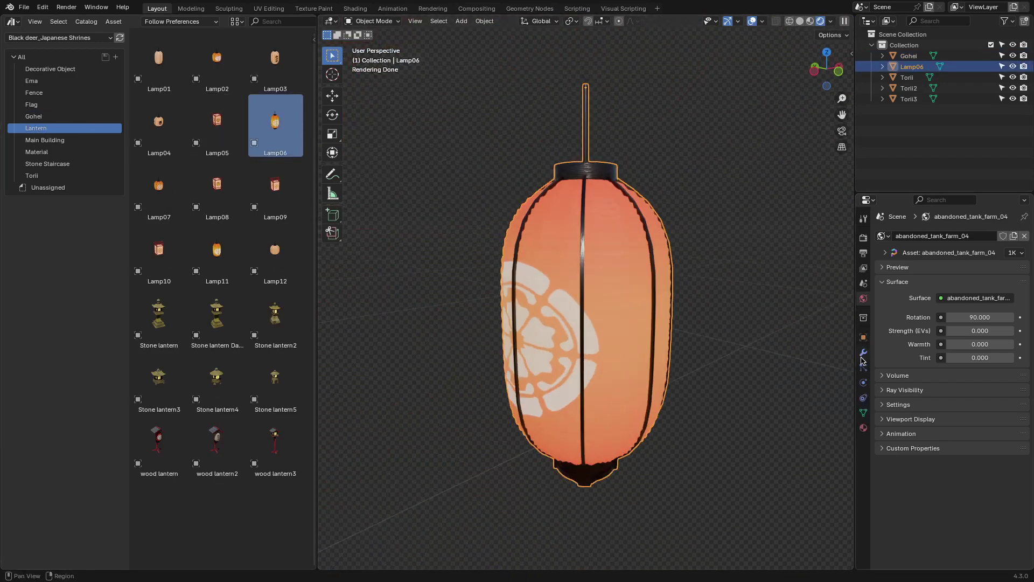
left_click(863, 427)
left_click(980, 367)
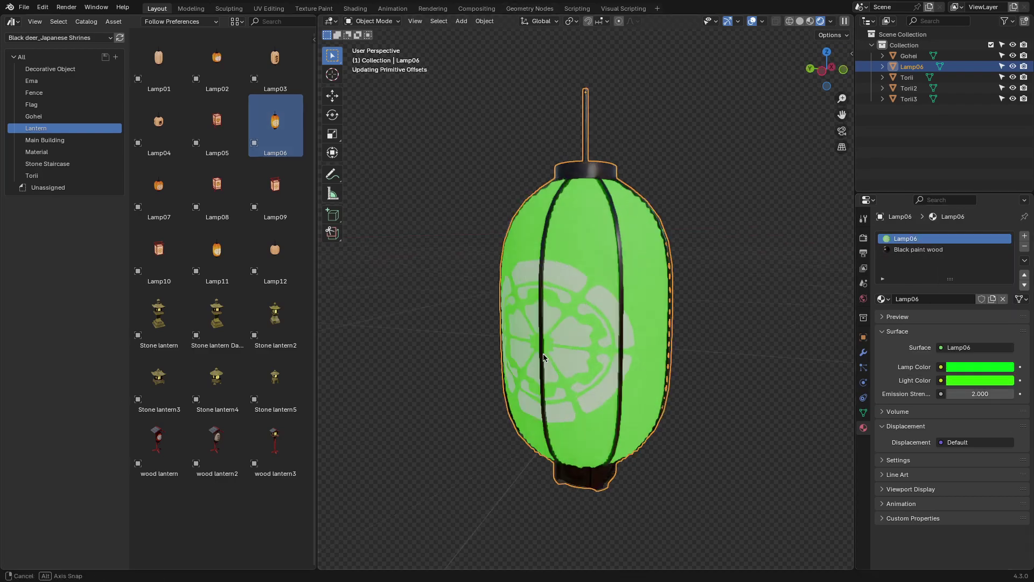
- Place the wood lantern3 asset into the scene and frame it
middle_click_drag(543, 357, 616, 311)
scroll(617, 311, "down", 6)
left_click_drag(526, 307, 527, 308)
key("KP_Decimal")
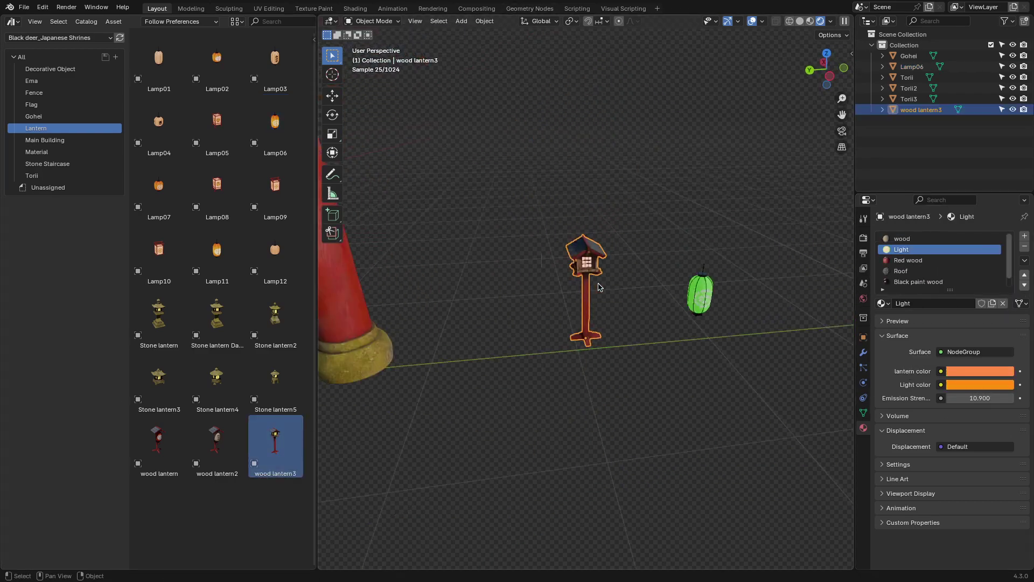
- Place the bridge and Flag3 shrine assets, framing each in the view
left_click_drag(586, 437, 586, 438)
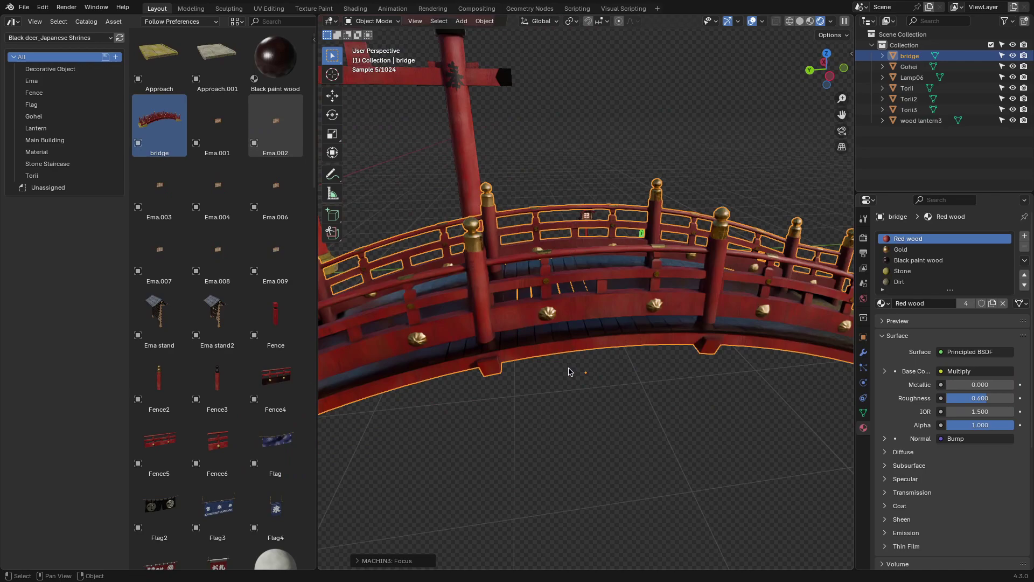
key("KP_Decimal")
scroll(310, 419, "down", 4)
left_click_drag(217, 420, 451, 345)
key("KP_Decimal")
middle_click_drag(452, 346, 593, 300)
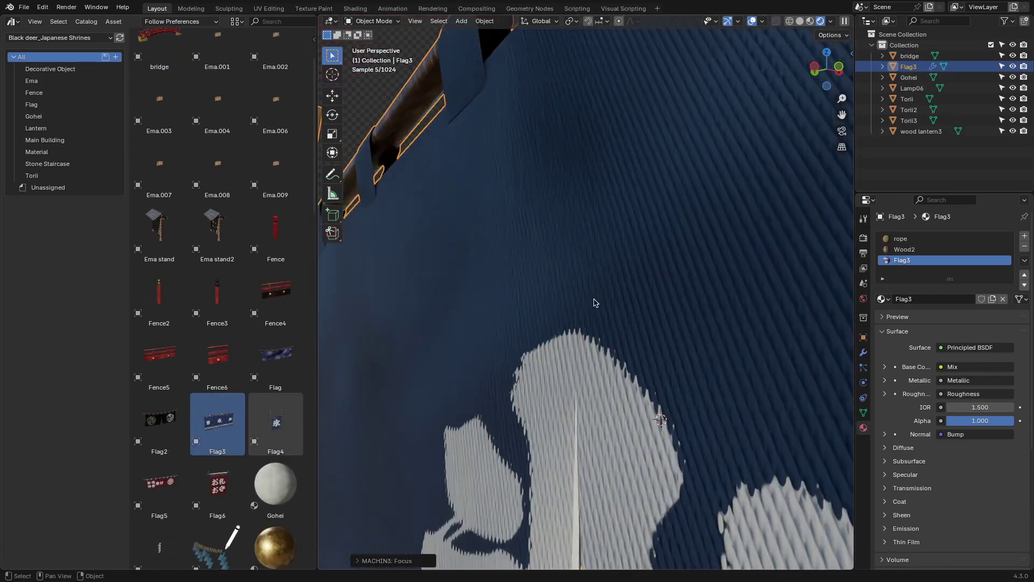
- Add the Kaguraden hall to the scene and frame it
scroll(596, 300, "down", 12)
scroll(208, 339, "down", 5)
scroll(207, 339, "down", 2)
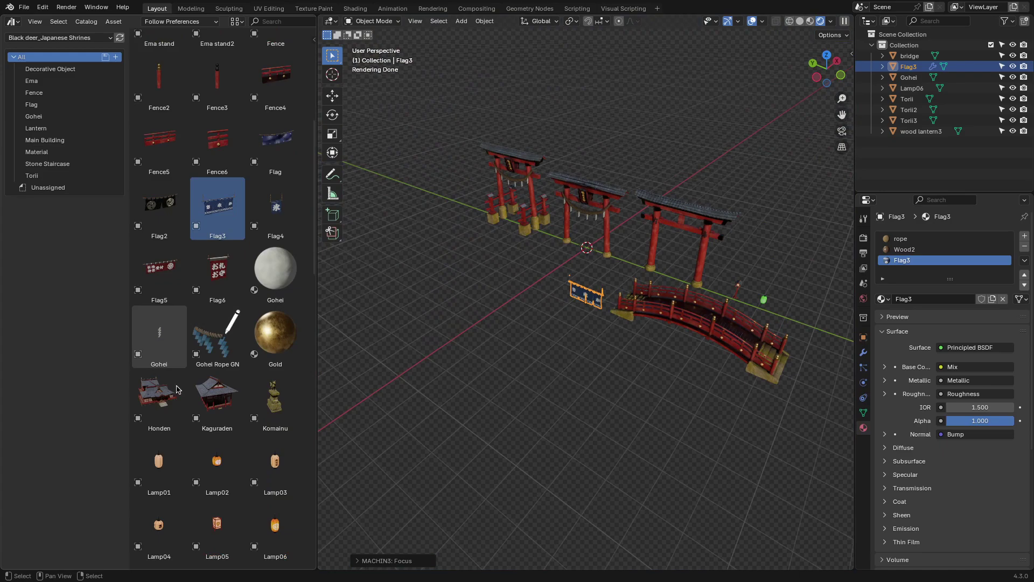
left_click_drag(217, 377, 463, 334)
key("KP_Decimal")
- Add a Komainu statue and the Honden building to the shrine scene
scroll(563, 301, "down", 8)
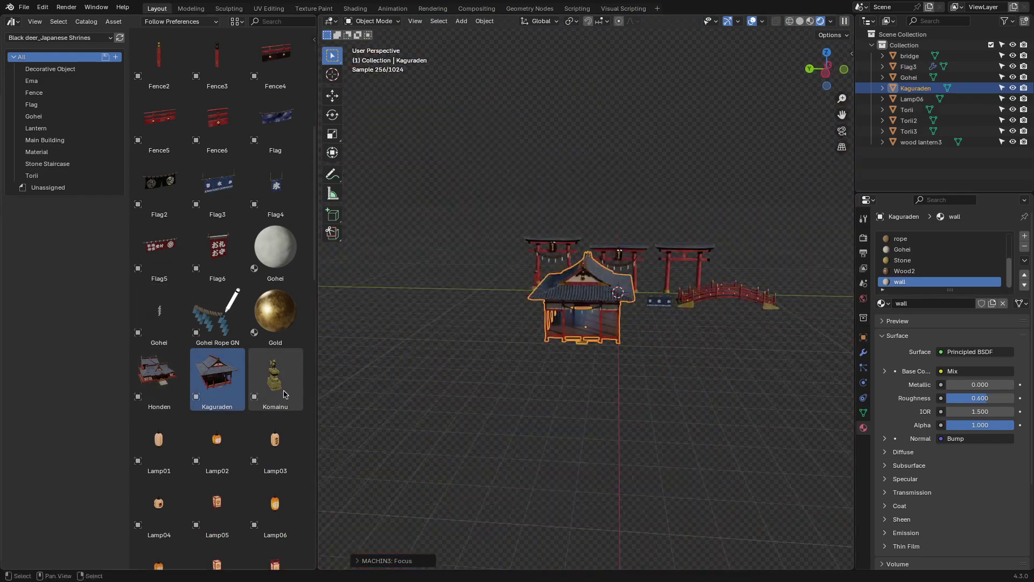
left_click_drag(275, 377, 586, 301)
key("KP_Decimal")
middle_click_drag(607, 358, 532, 381)
scroll(531, 381, "down", 8)
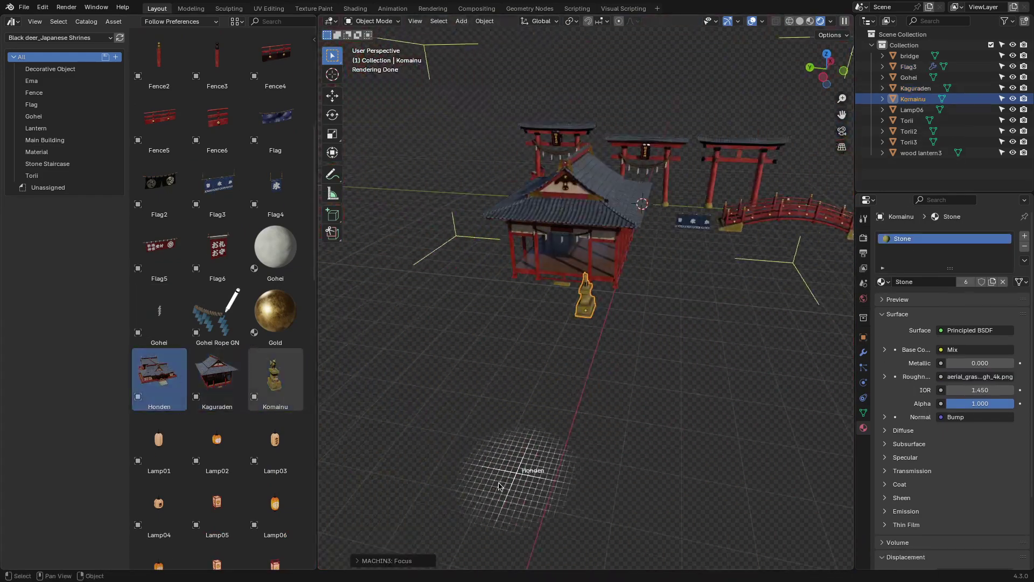
left_click_drag(498, 486, 498, 486)
scroll(498, 485, "down", 6)
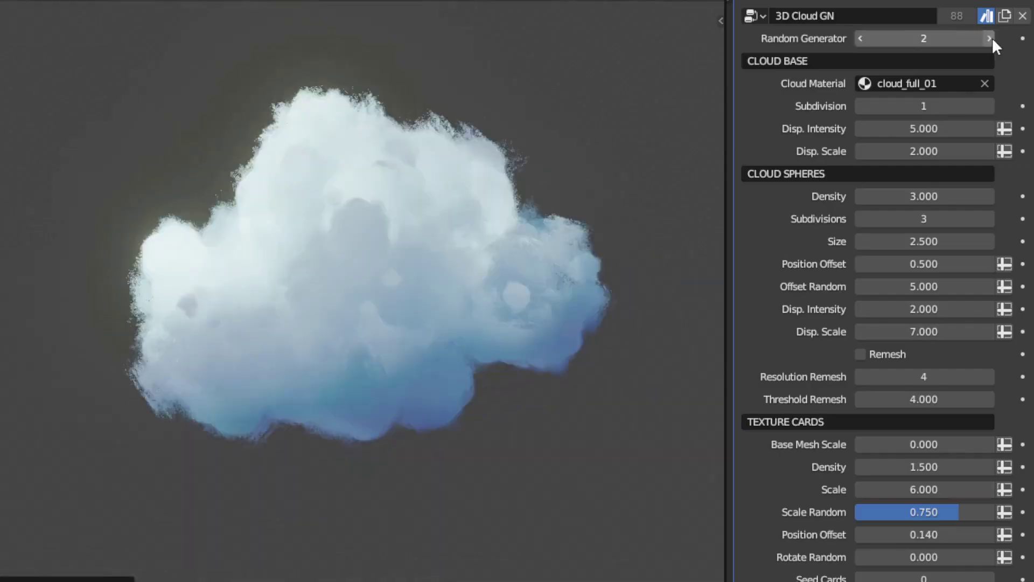
- Reshape the cloud's base mesh and add a cloudMid cloud asset to the scene
left_click(992, 37)
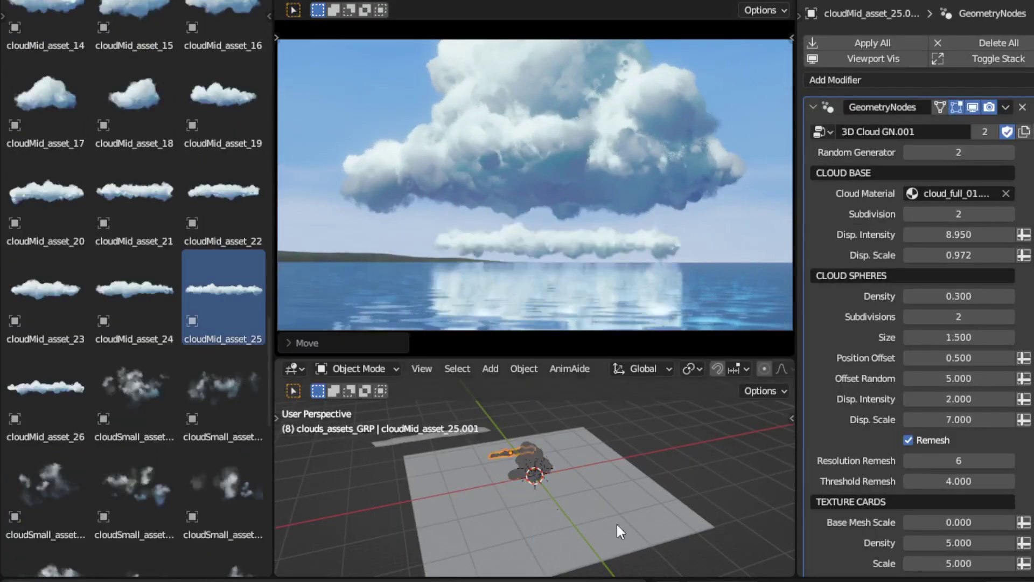
left_click_drag(135, 294, 223, 312)
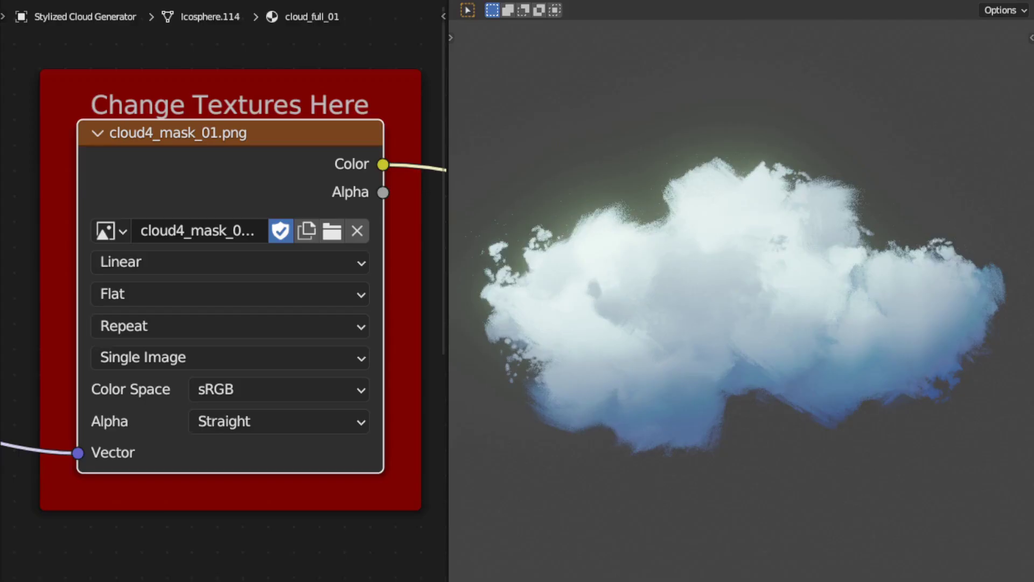
- Step the cloud mask image through the list to cloud4_mask_06
left_click(106, 230)
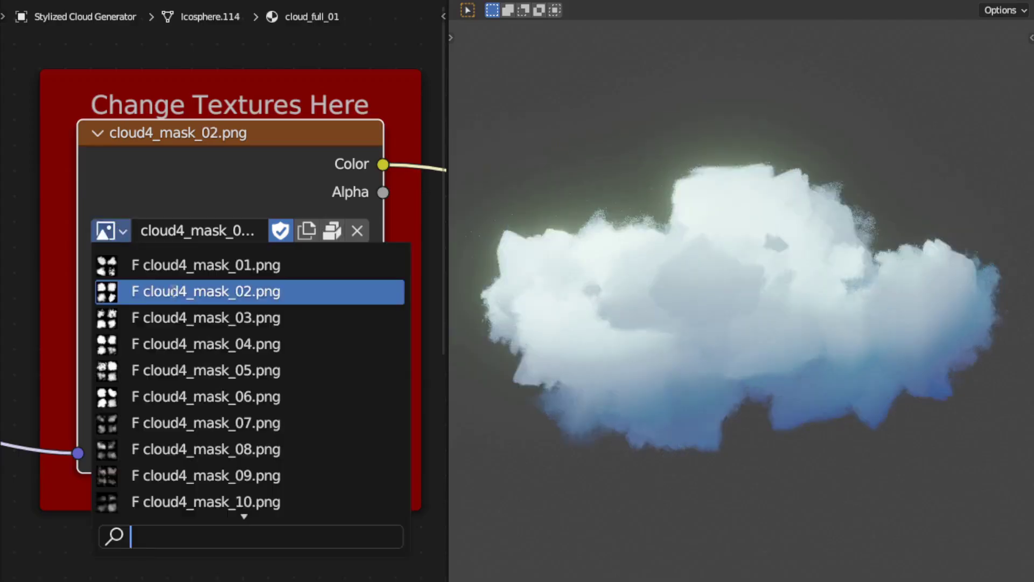
left_click(207, 318)
left_click(208, 344)
left_click(208, 370)
scroll(113, 228, "down", 1, "ctrl")
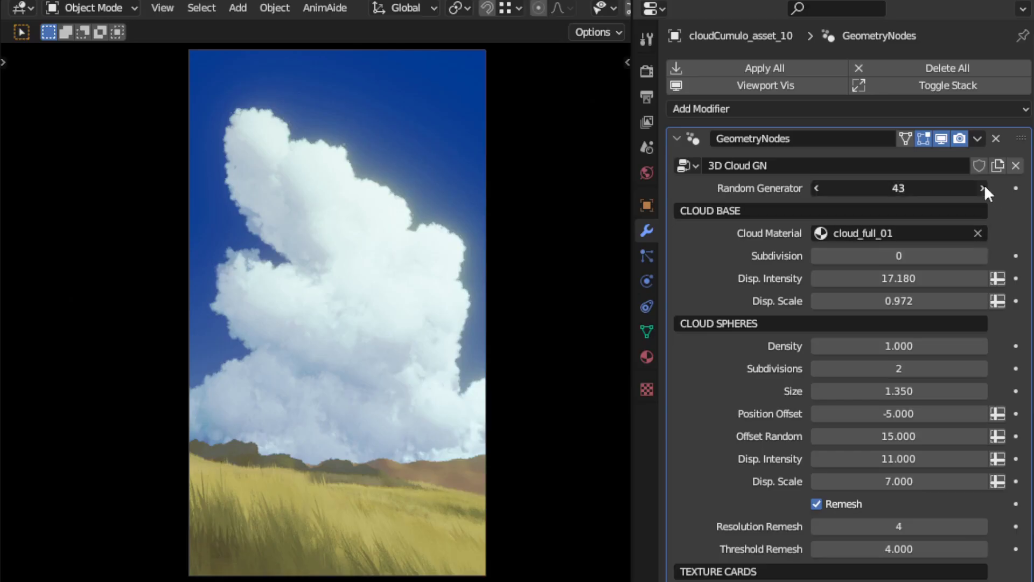
- Raise the cumulus cloud's Random Generator seed to 51
left_click(984, 187)
left_click(984, 187)
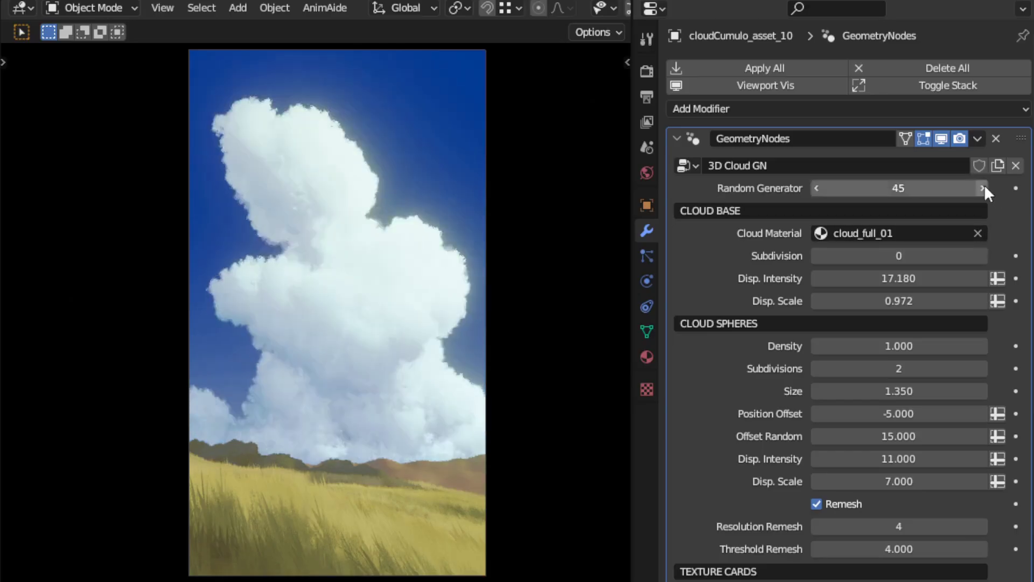
left_click(984, 187)
left_click(984, 187)
left_click(984, 187)
left_click(984, 186)
left_click(984, 187)
left_click(983, 188)
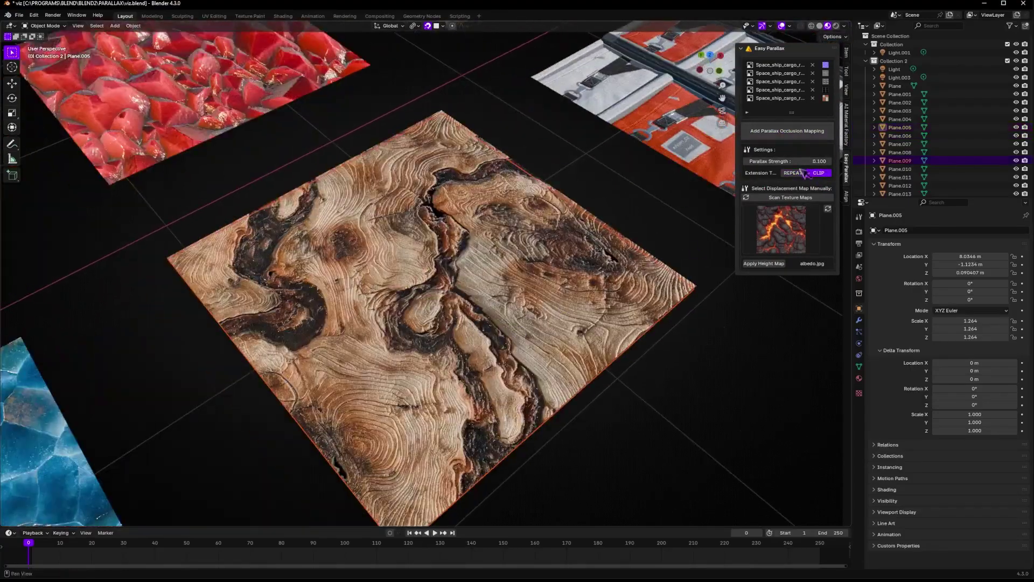
- Set the wood plane material's Thickness to Slab
middle_click_drag(628, 192, 818, 183, "shift")
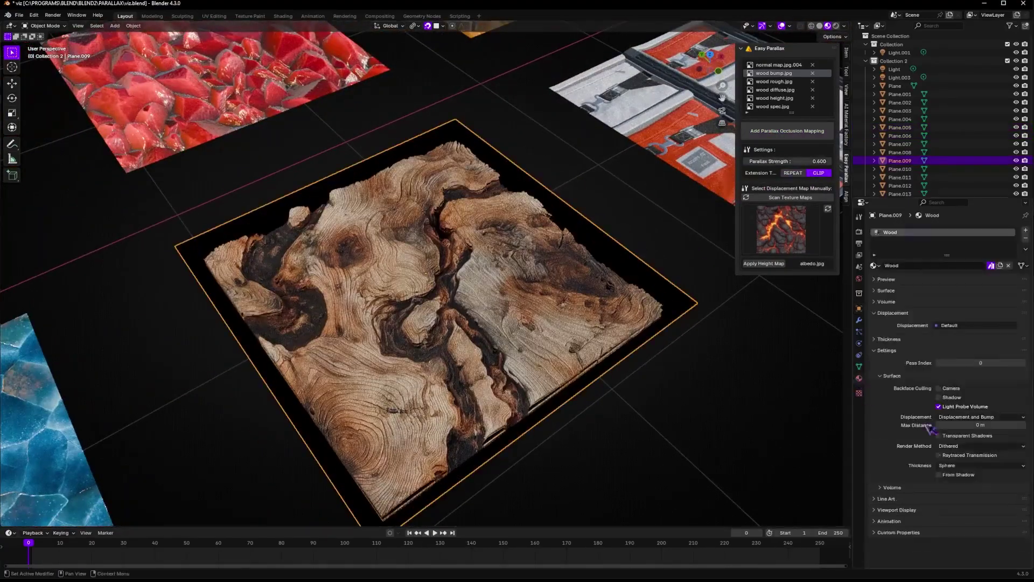
left_click(946, 484)
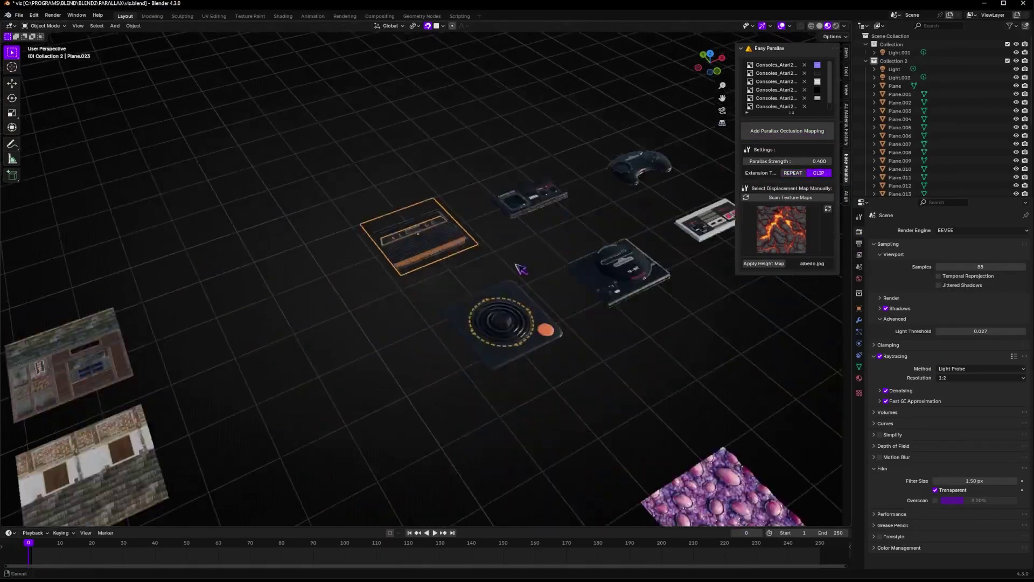
- Apply parallax occlusion mapping to Plane.010 and another facade plane
left_click(486, 302)
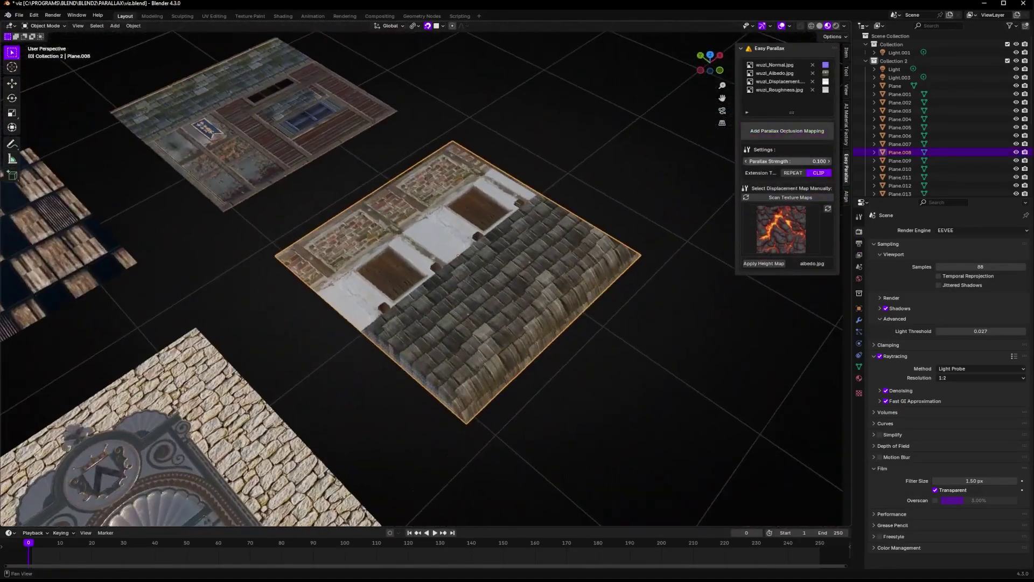
middle_click_drag(576, 230, 501, 248)
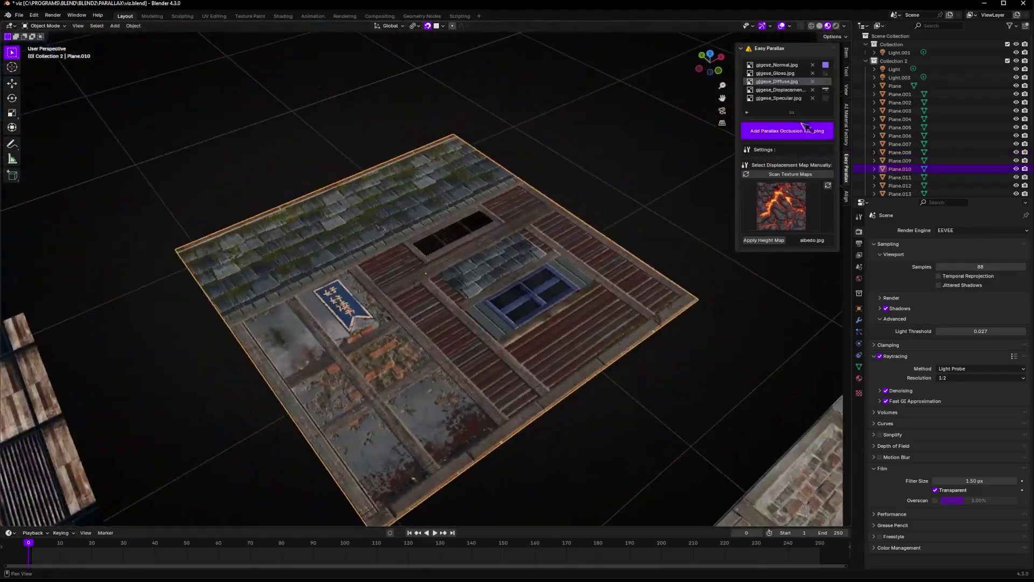
left_click(806, 128)
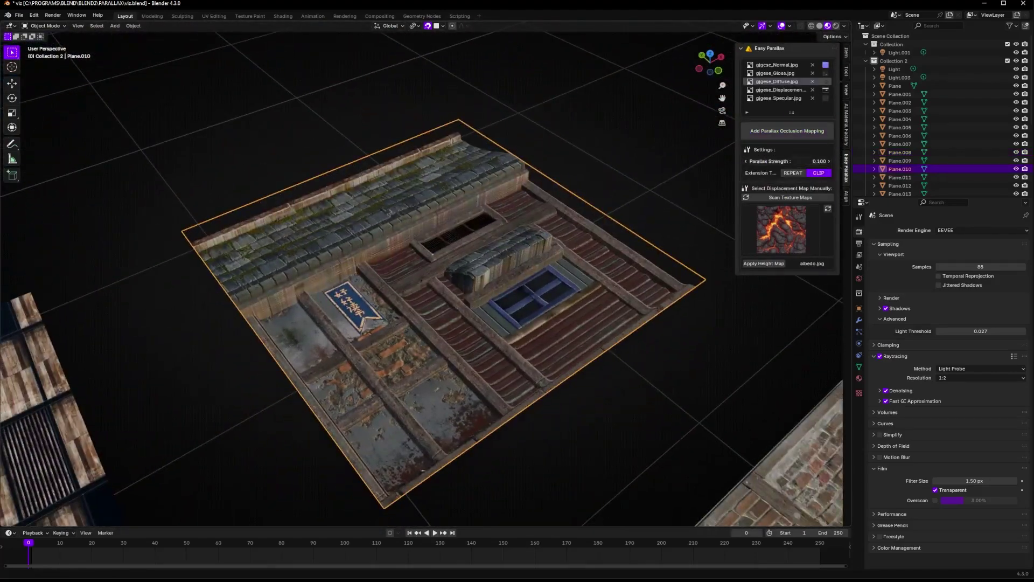
middle_click_drag(593, 172, 484, 172)
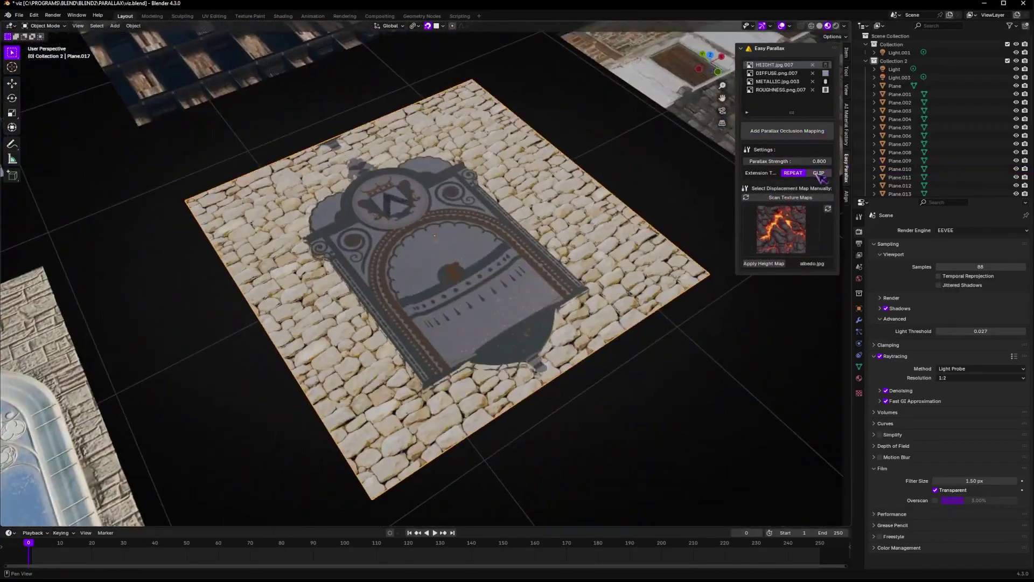
middle_click_drag(673, 269, 655, 291)
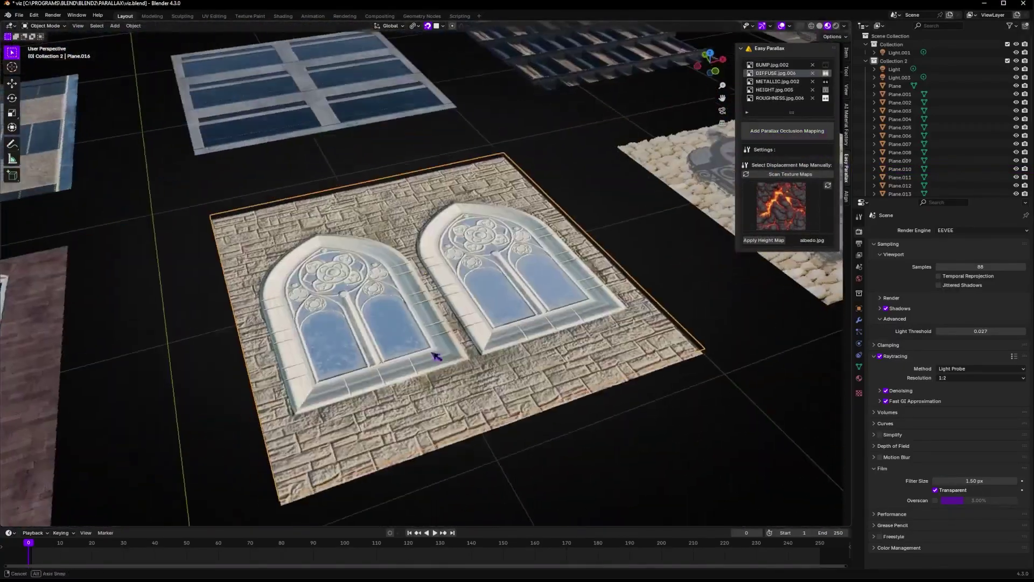
left_click(425, 273)
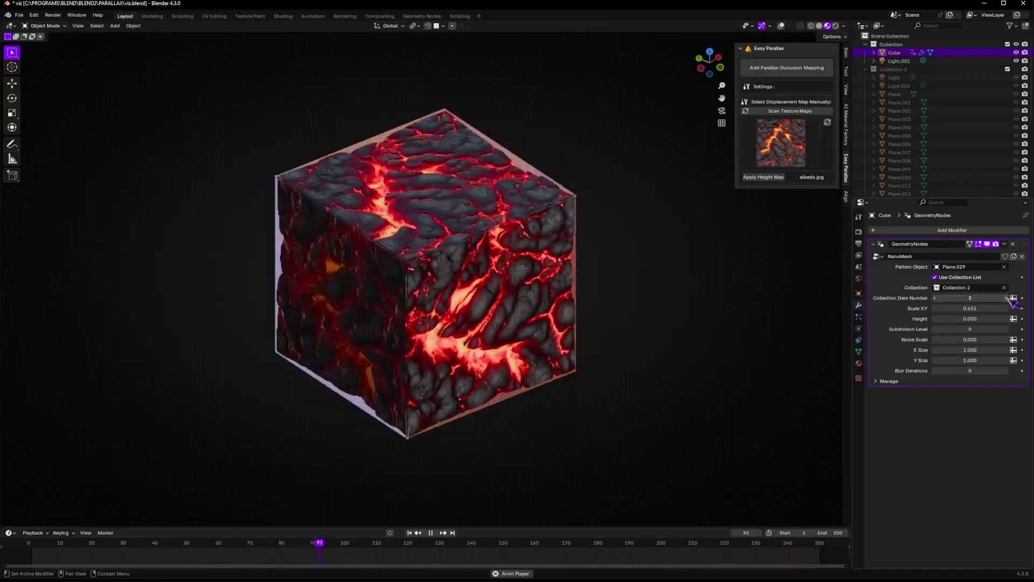
- Step the cube's NanoMesh Collection Item Number up to 12
left_click(1008, 298)
left_click(1007, 298)
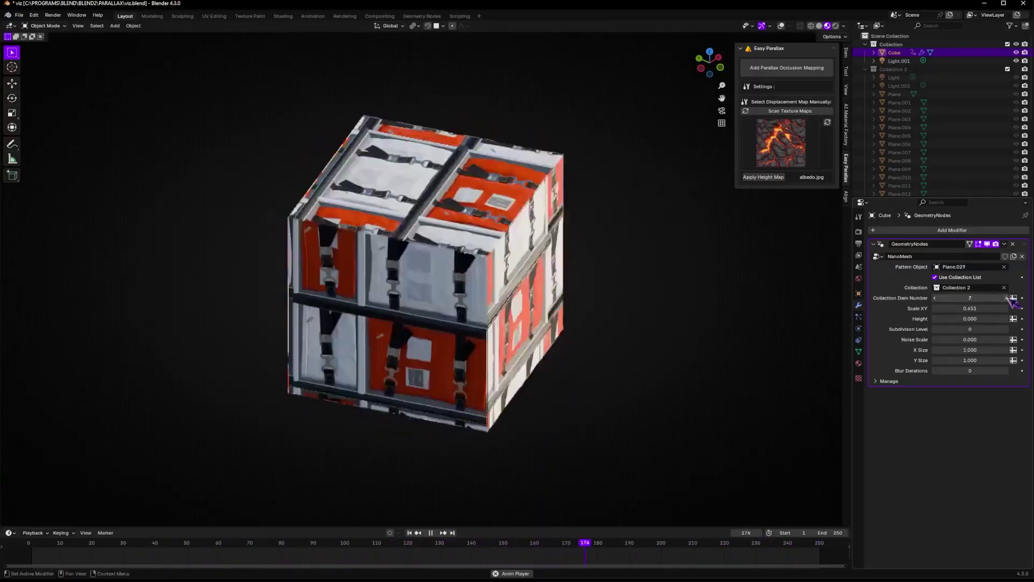
left_click(1007, 298)
left_click(1007, 298)
left_click(1007, 297)
left_click(1007, 297)
left_click(1007, 297)
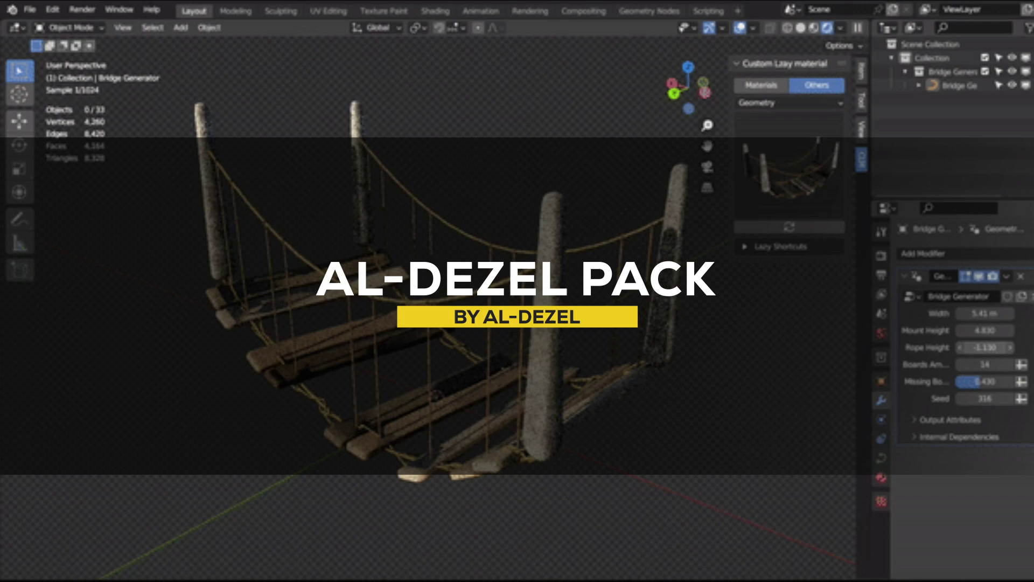
- Reduce the rope bridge to 9 boards and add Solidify and Armature modifiers to the cubes
mouse_move(984, 364)
left_mouse_down()
mouse_move(994, 365)
mouse_move(975, 366)
mouse_move(990, 389)
mouse_move(980, 382)
left_mouse_up()
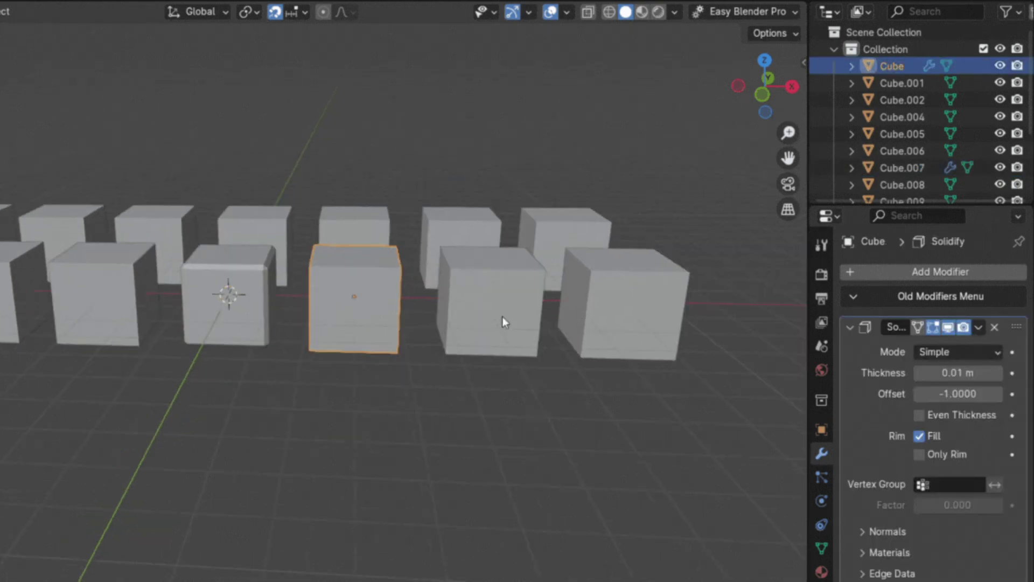
left_click(485, 300)
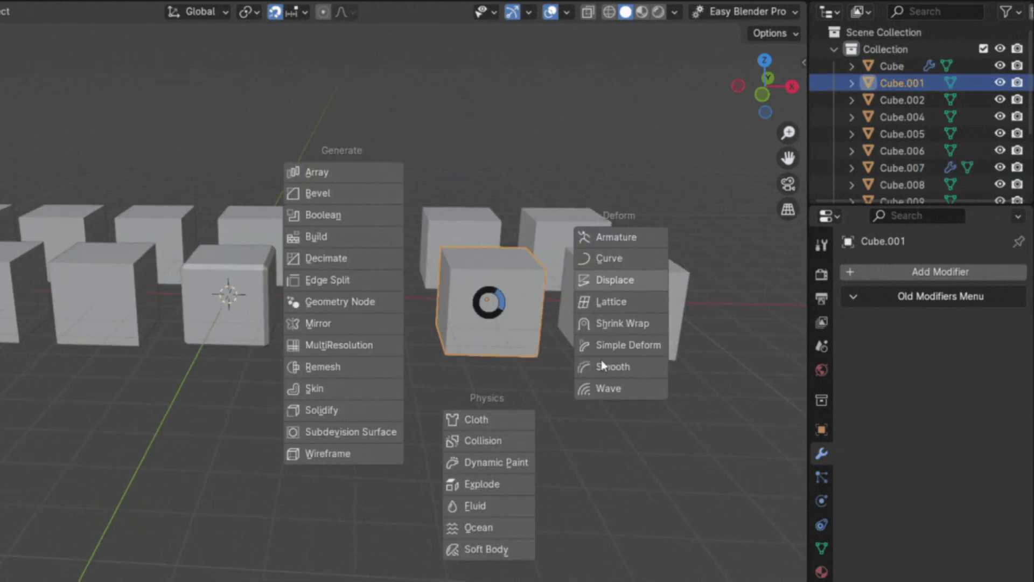
left_click(604, 224)
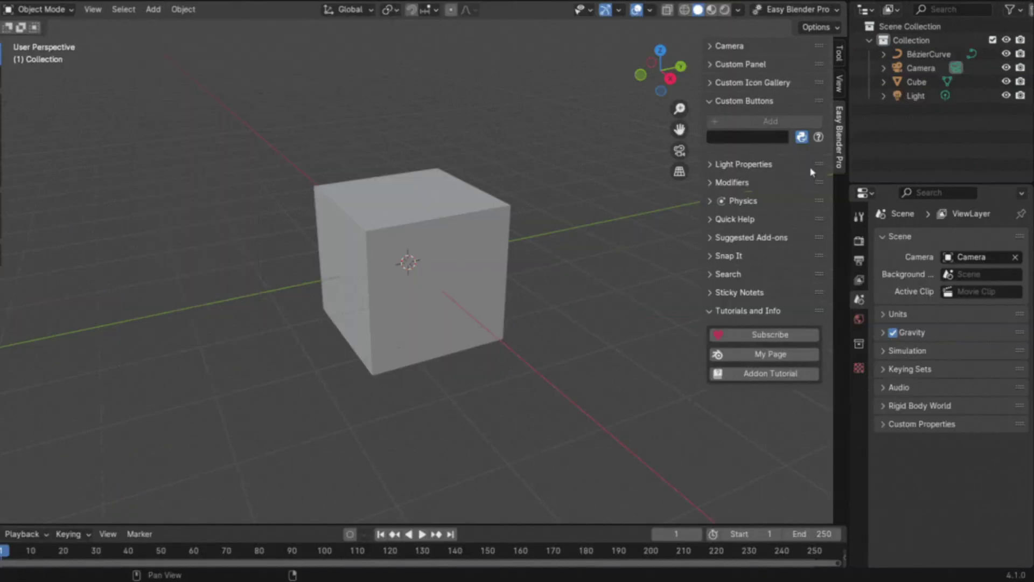
type("Add Cube")
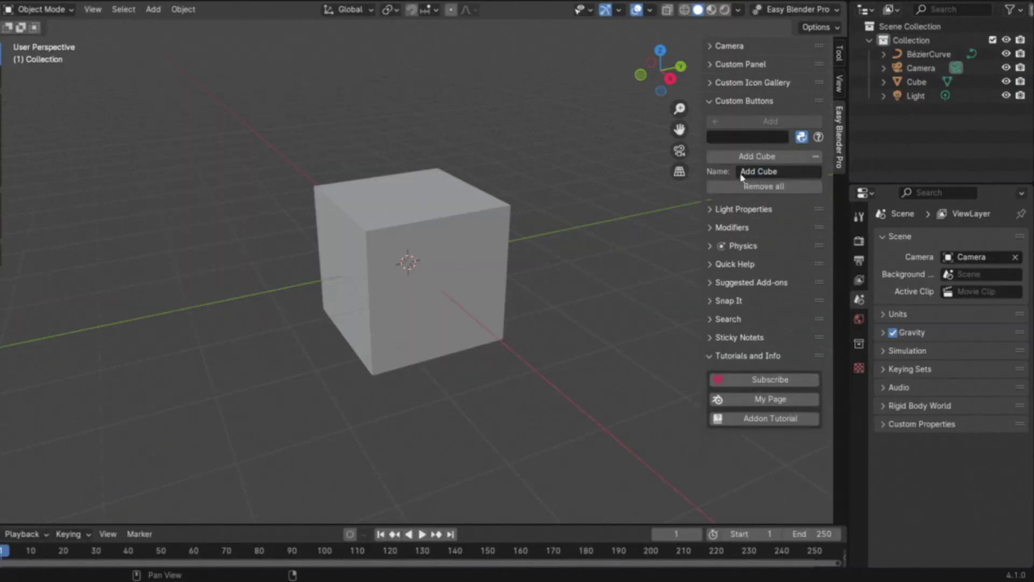
type("M")
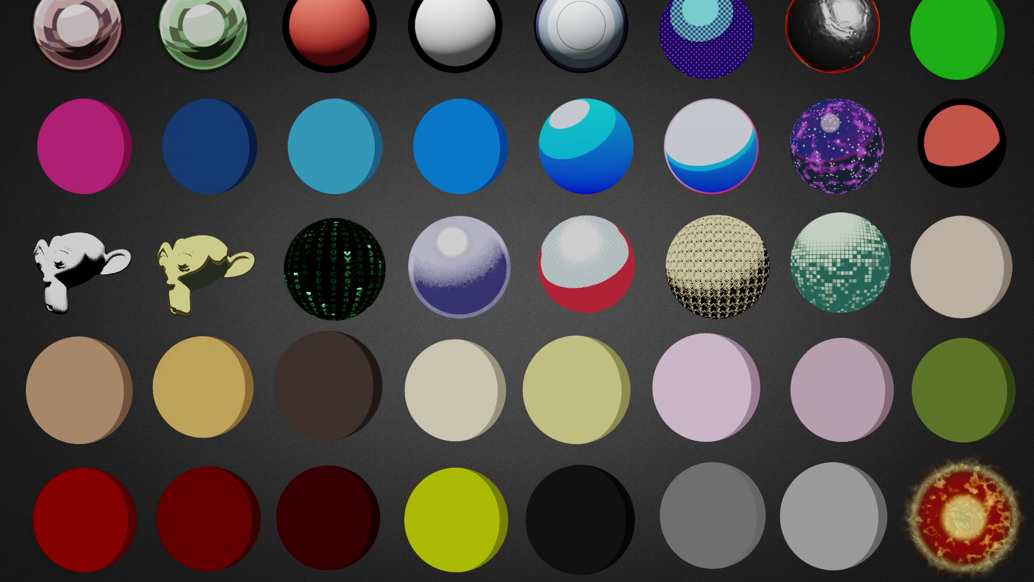
- Change the toon sphere's spot colour from magenta to bright blue
left_click(876, 127)
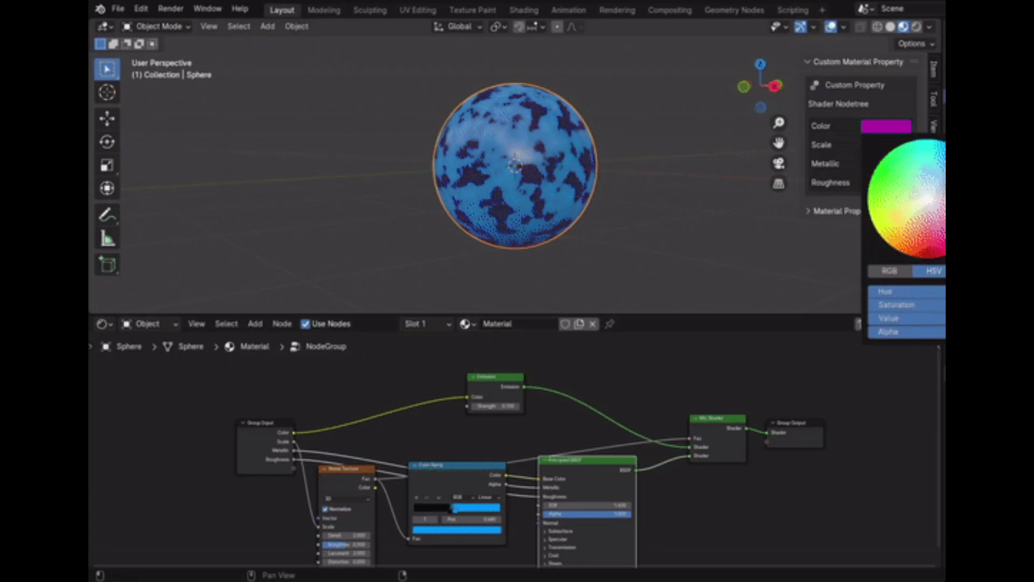
left_click(918, 226)
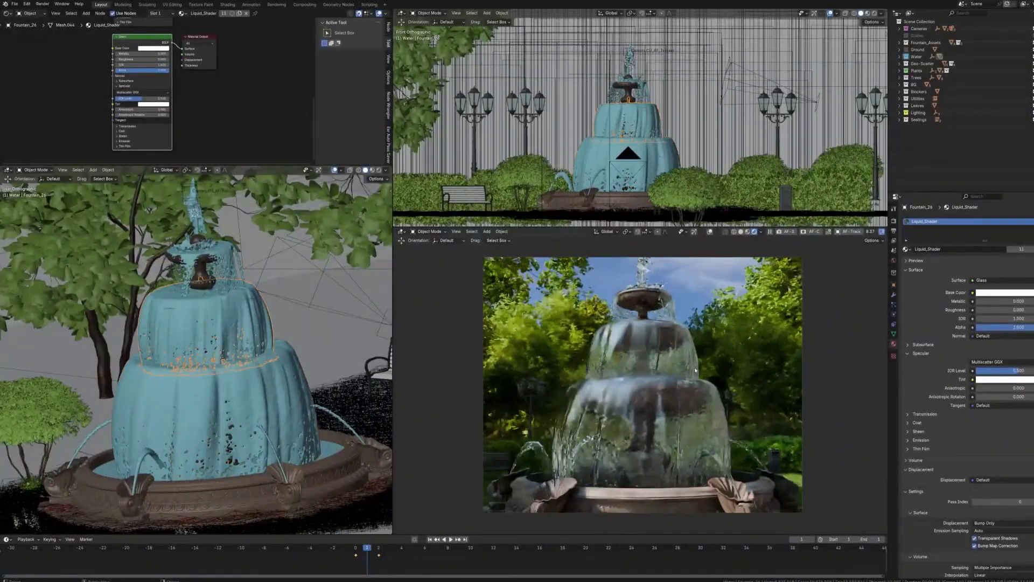
- Orbit closer around the rendered fountain to inspect the water
middle_click_drag(695, 371, 719, 340)
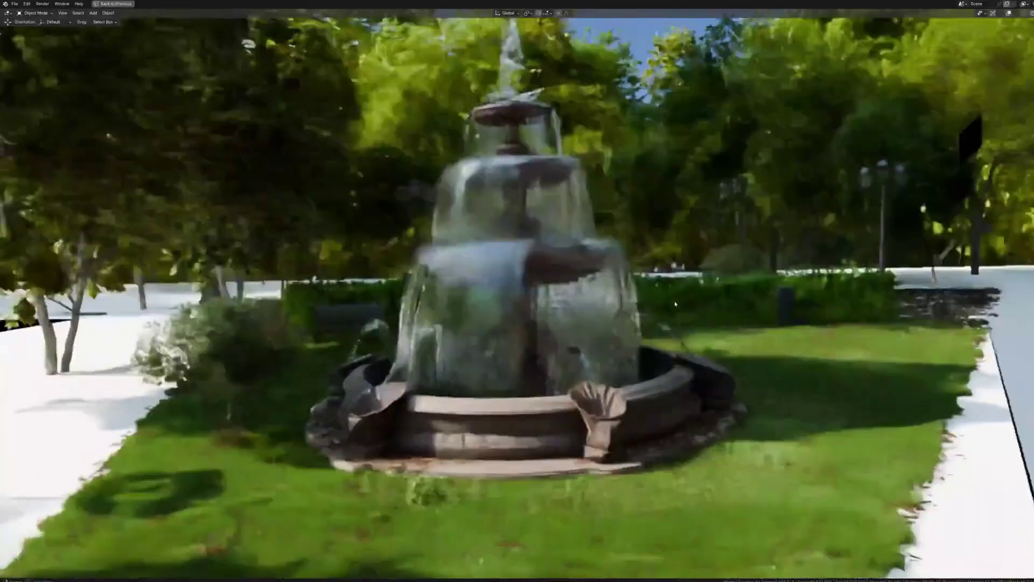